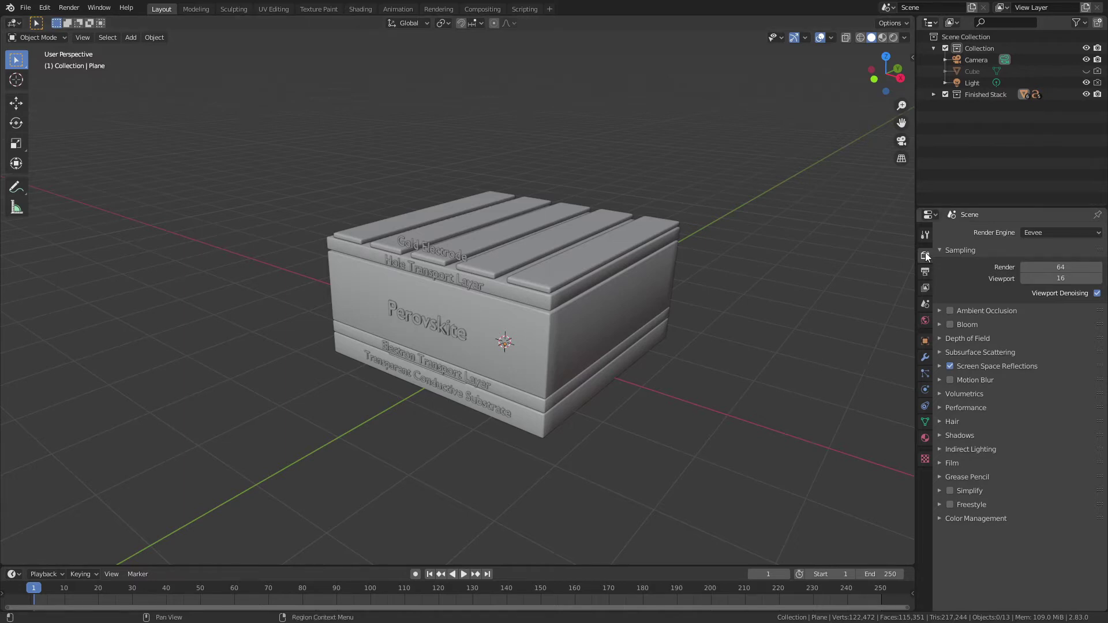
Step: Enable Transparent in the Film panel of Render Properties so the render has no background
click(947, 465)
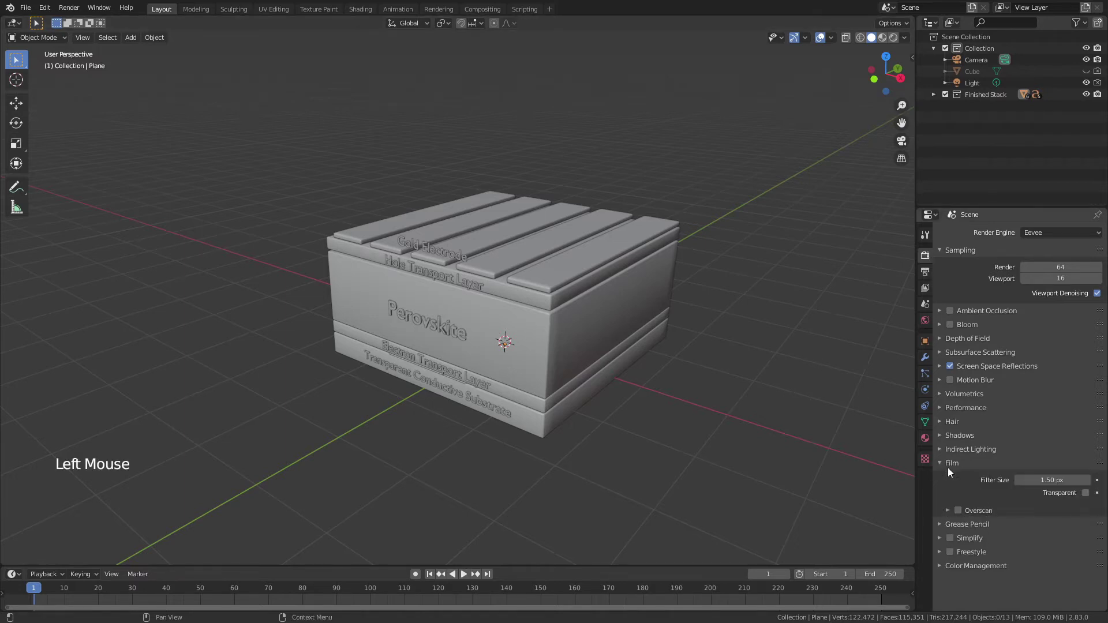
click(1085, 494)
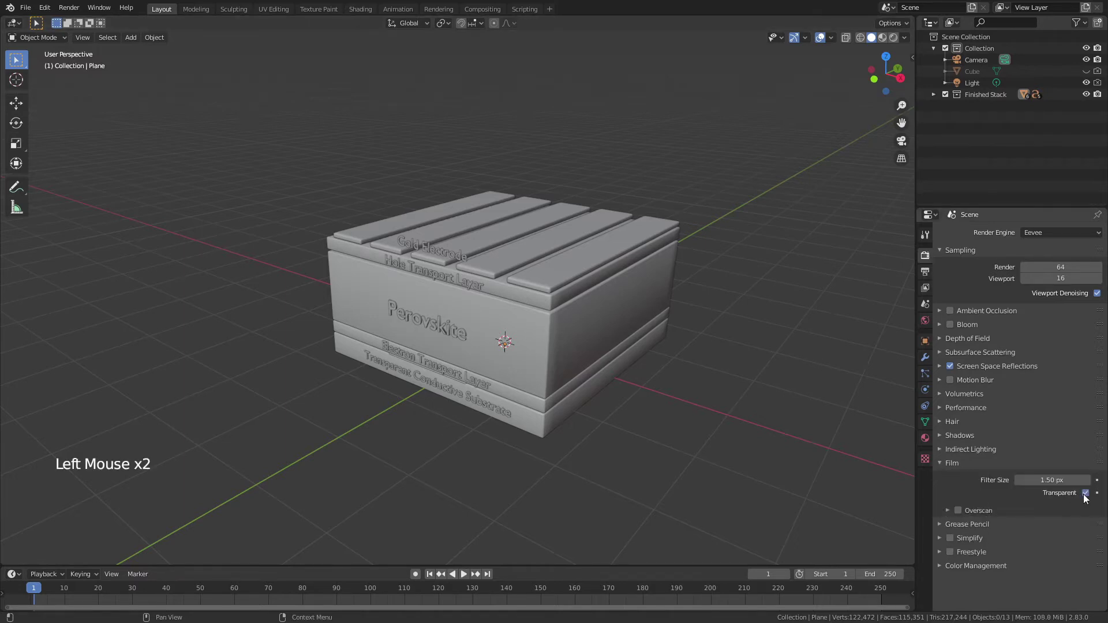
click(947, 464)
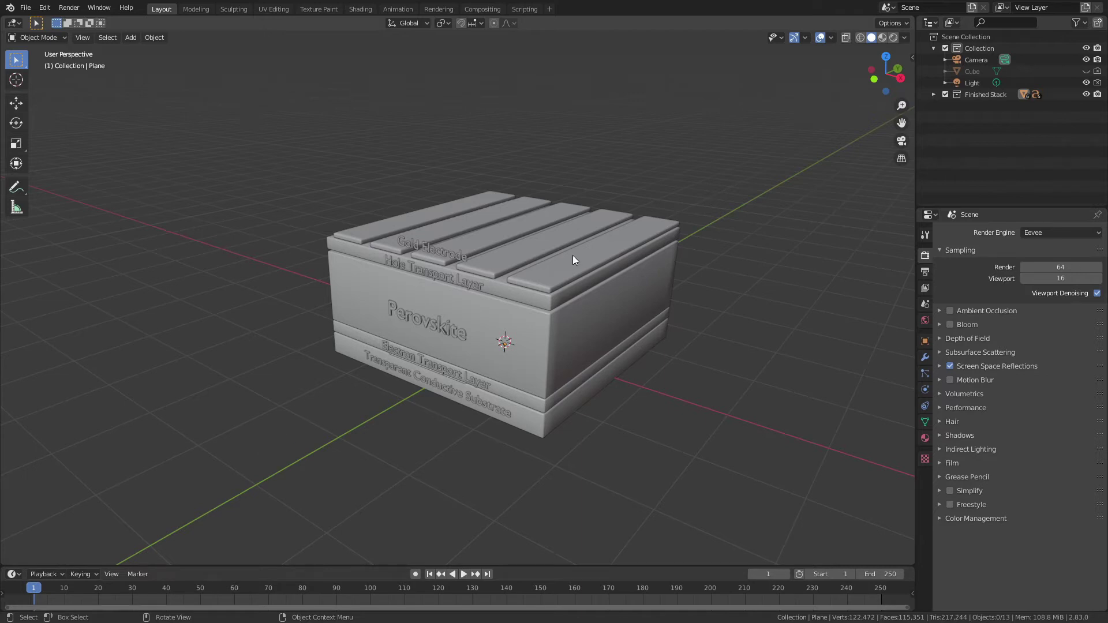
Step: Switch the viewport shading to Material Preview from the Z pie menu
key(z)
click(572, 312)
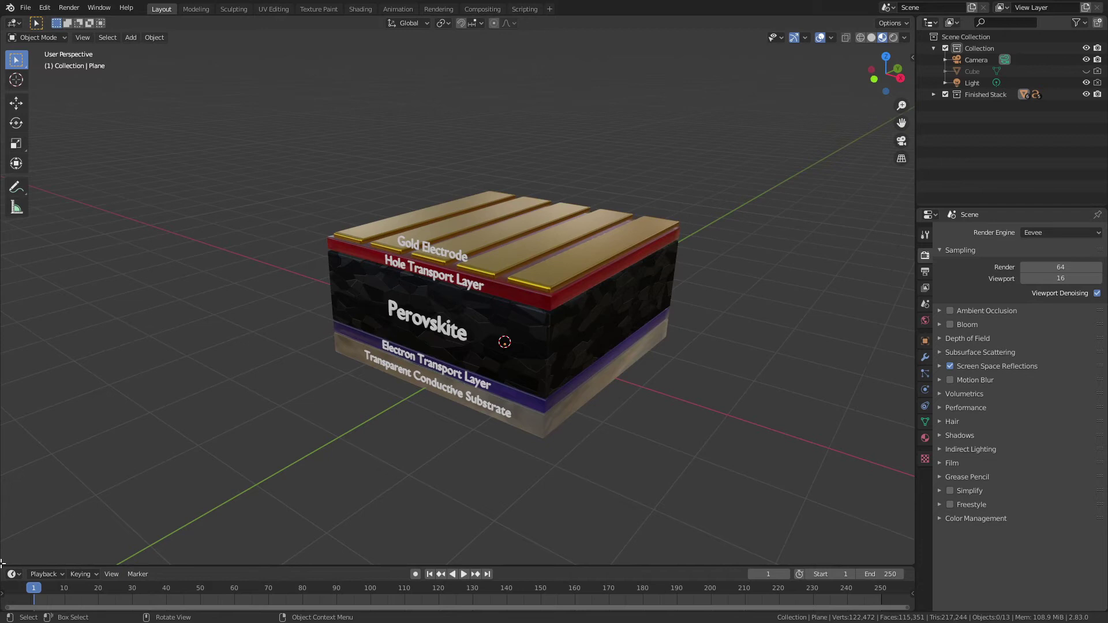
Step: Split the 3D view and make the left area a Shader Editor showing the World nodes
drag(3, 563, 508, 527)
click(15, 25)
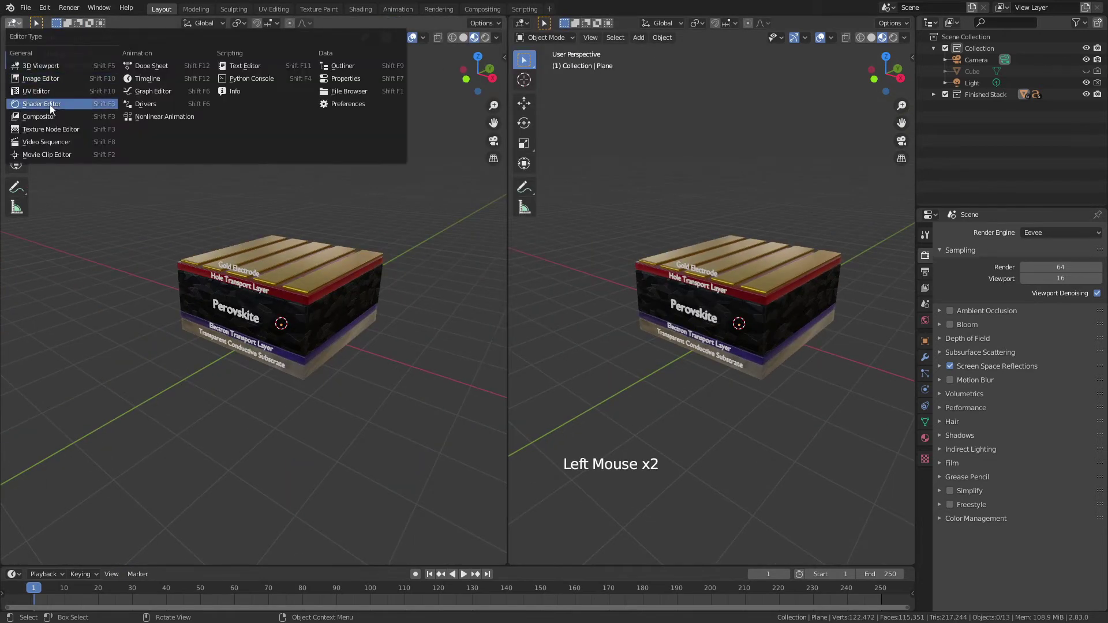
click(49, 104)
click(54, 23)
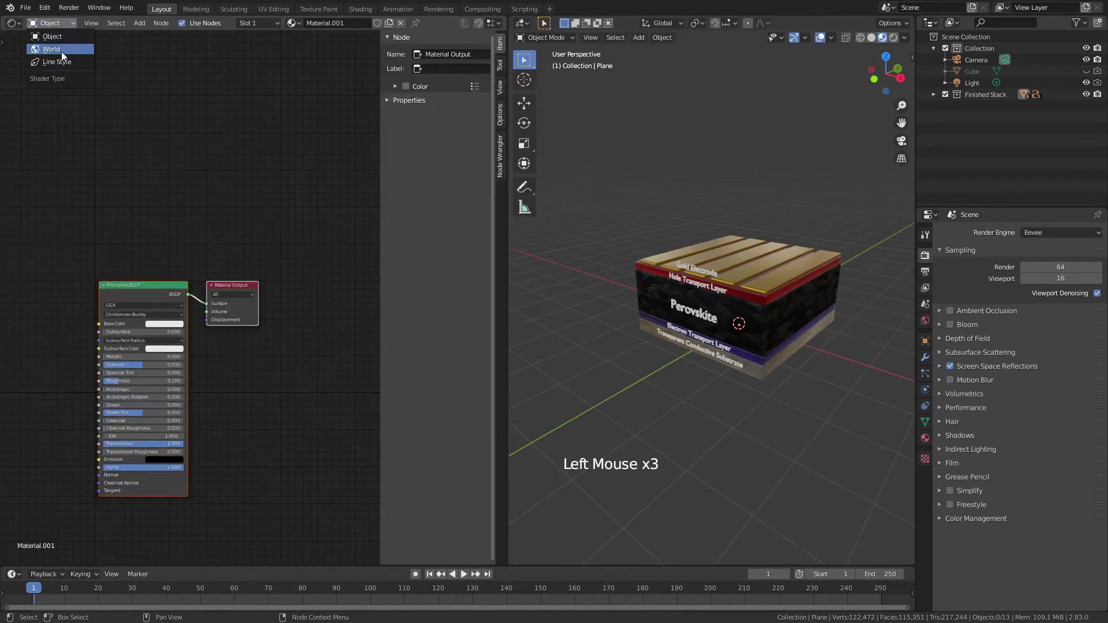
click(61, 50)
middle_drag(22, 296, 141, 283)
Step: Add an Environment Texture node and connect its Color to the Background's Color
key(shift+a)
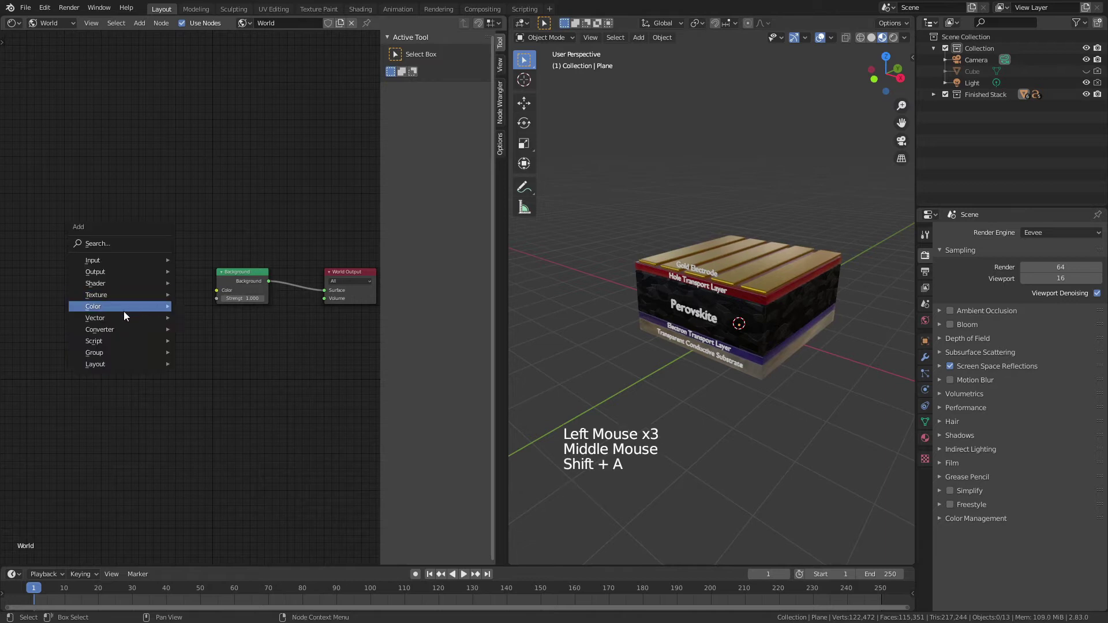
mouse_move(122, 296)
click(196, 306)
click(167, 265)
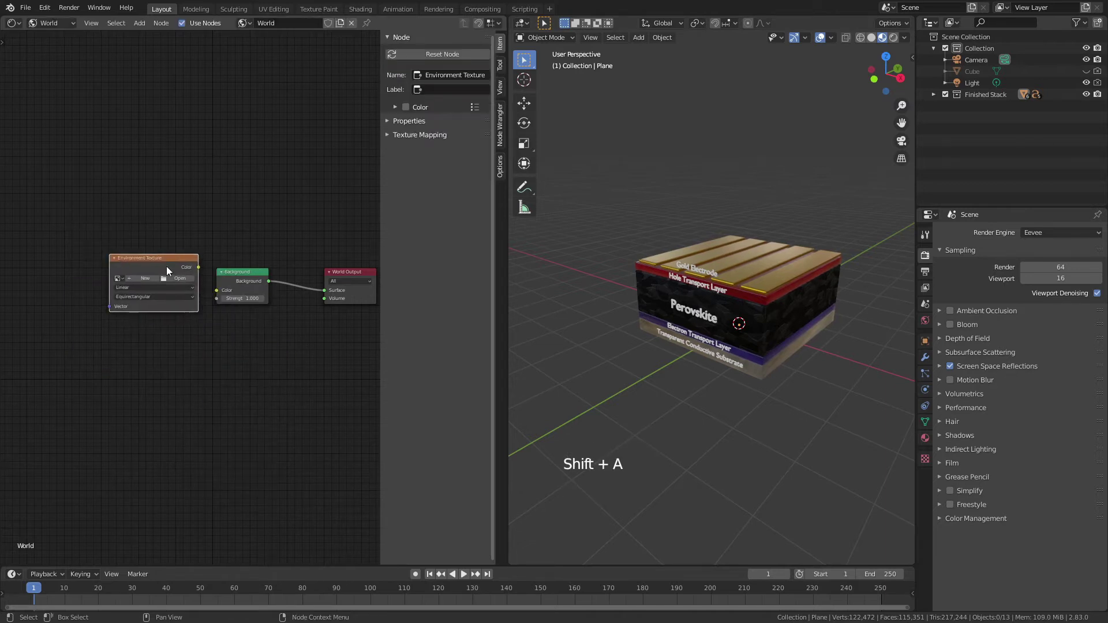
drag(197, 267, 217, 290)
Step: Open the texture's image browser and navigate up to the Blender Foundation folder
click(180, 278)
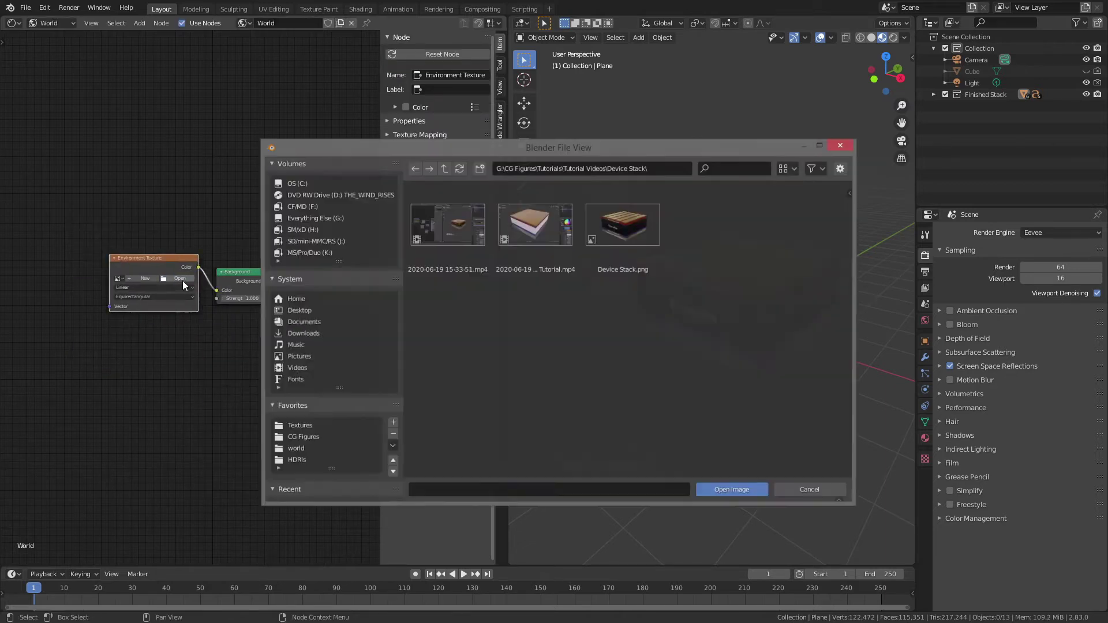
click(298, 462)
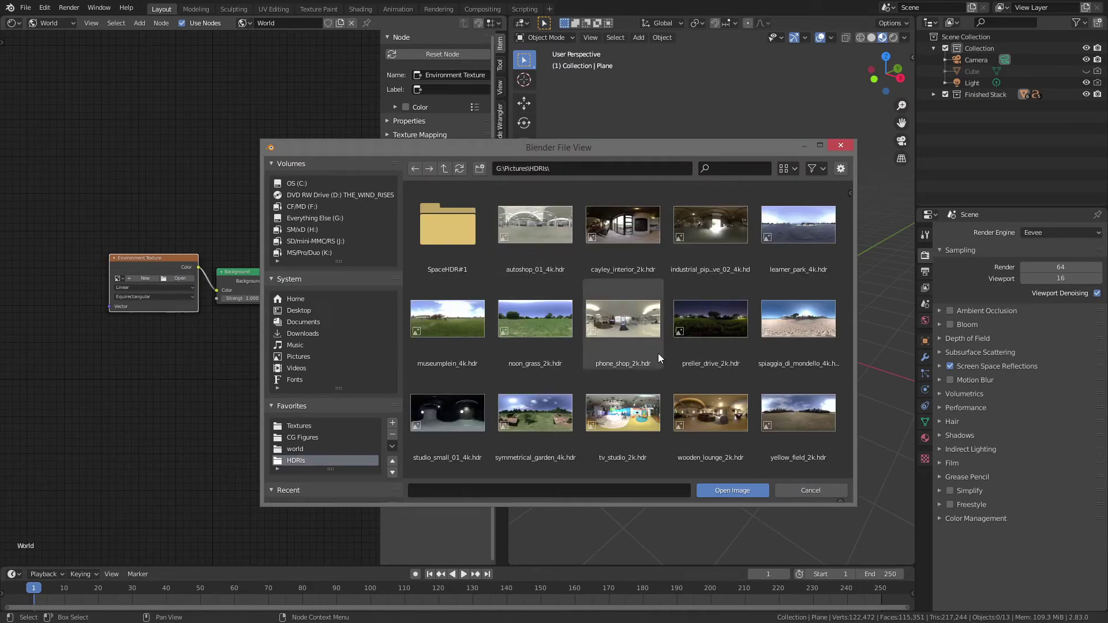
click(295, 448)
click(444, 168)
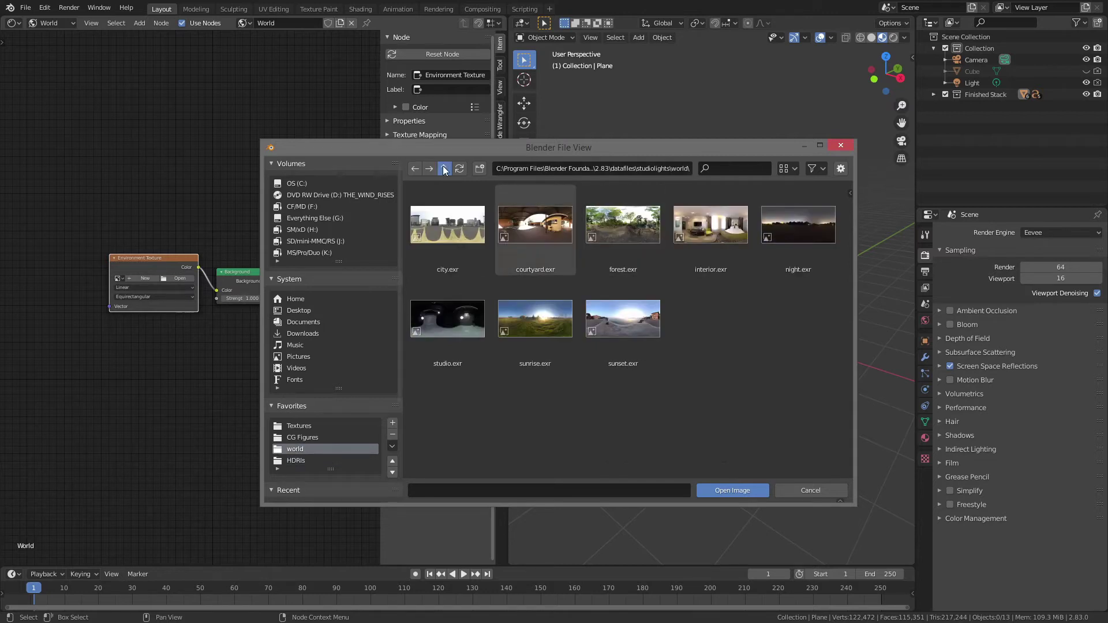
click(444, 168)
click(444, 168)
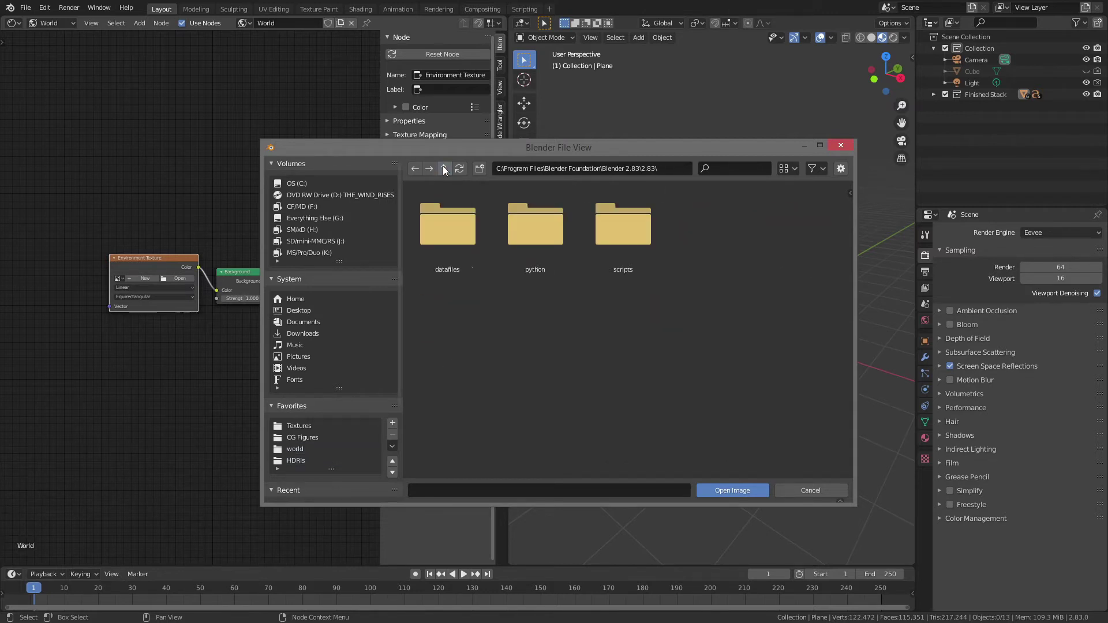
click(443, 170)
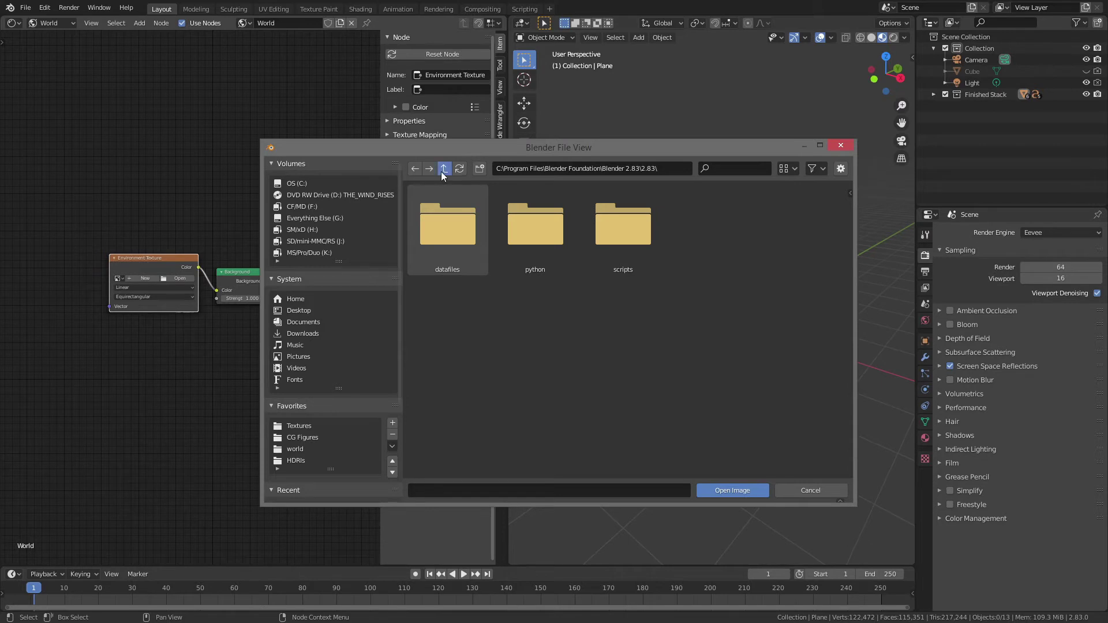
click(443, 168)
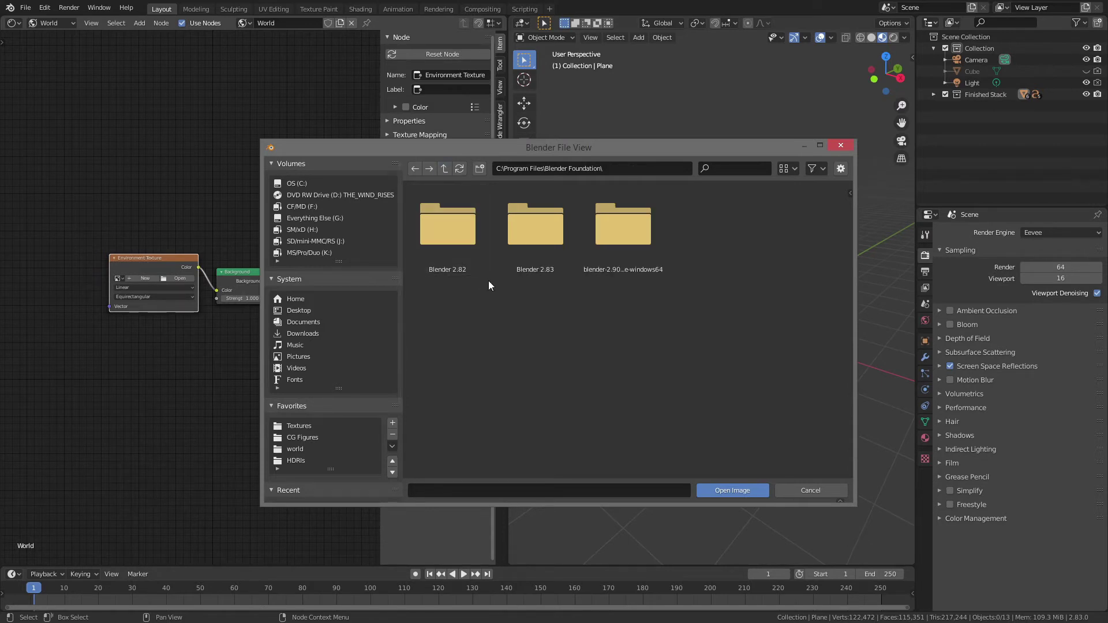
Step: Go into Blender 2.83\2.83\datafiles\studiolights\world and load studio.exr
double_click(529, 237)
double_click(460, 239)
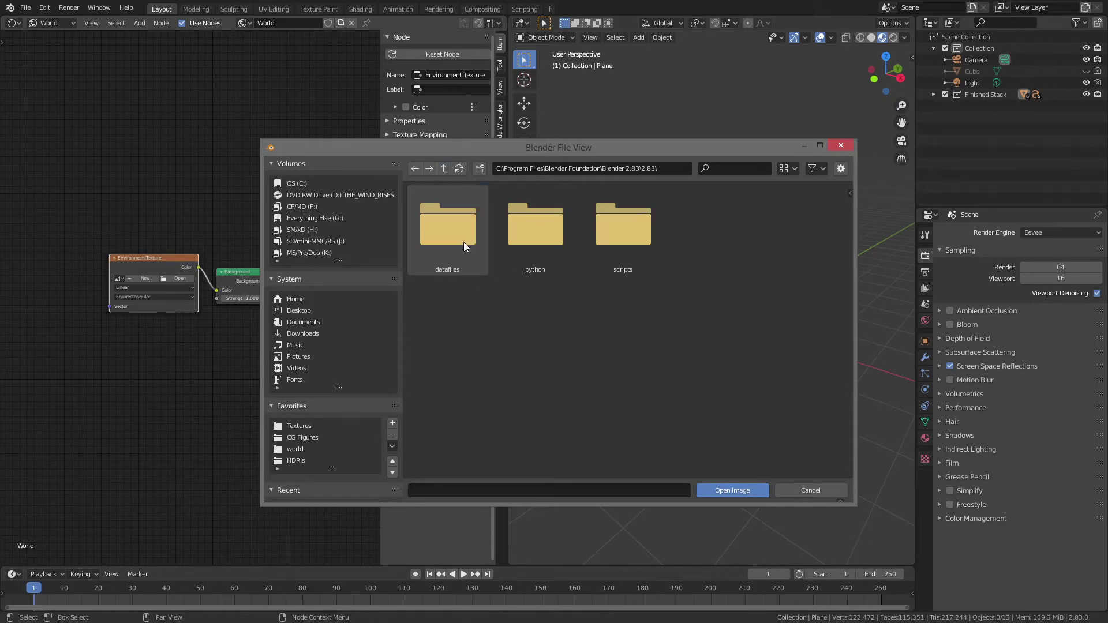
double_click(463, 241)
double_click(775, 244)
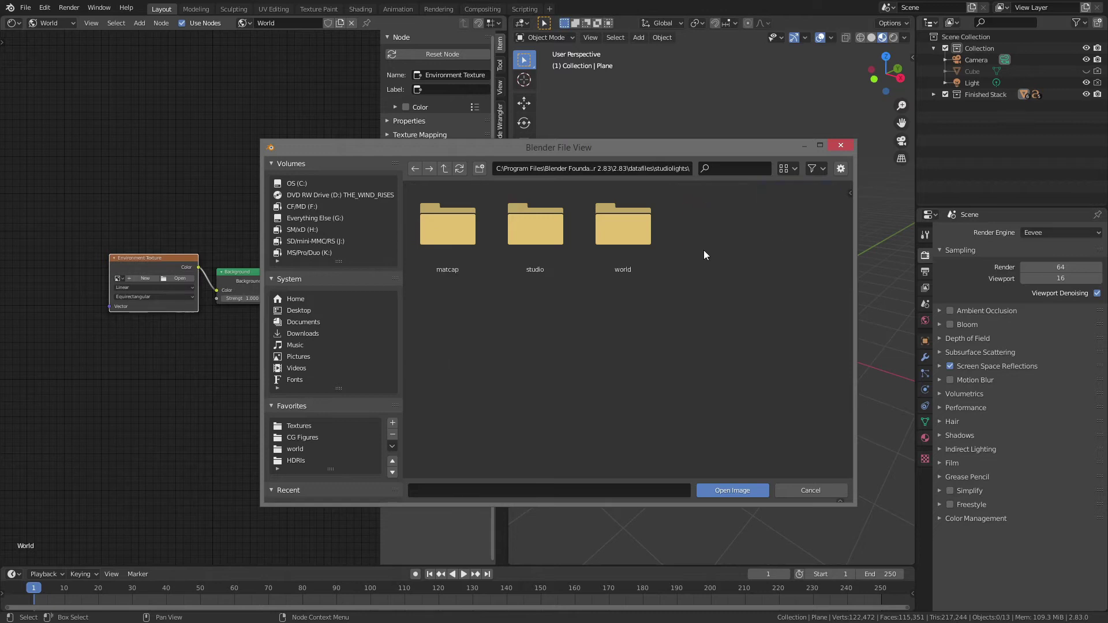
double_click(617, 227)
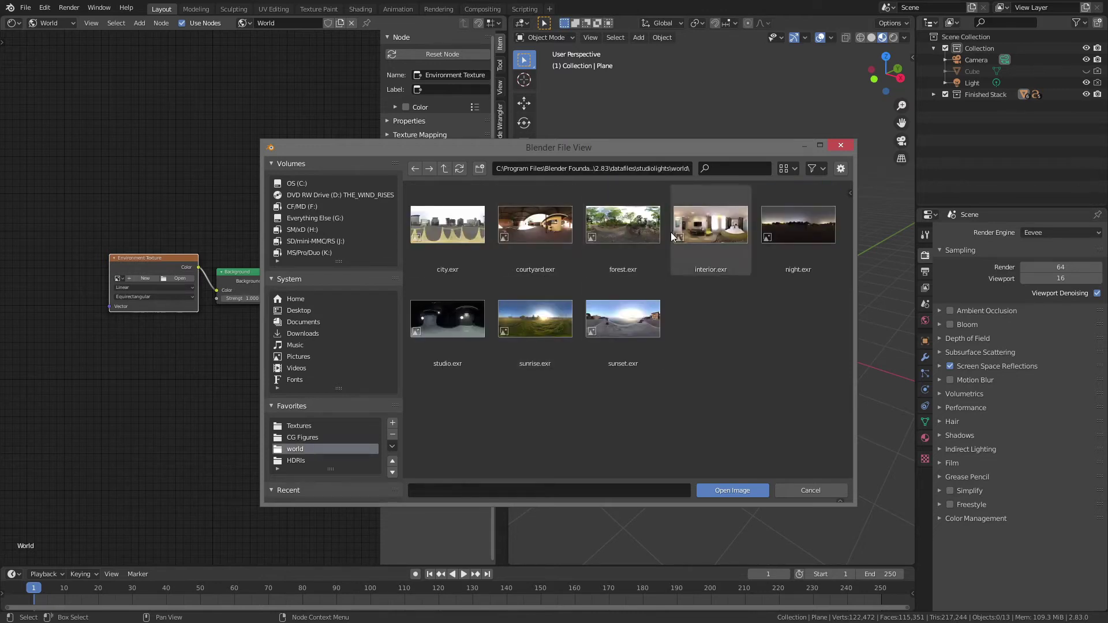
double_click(451, 325)
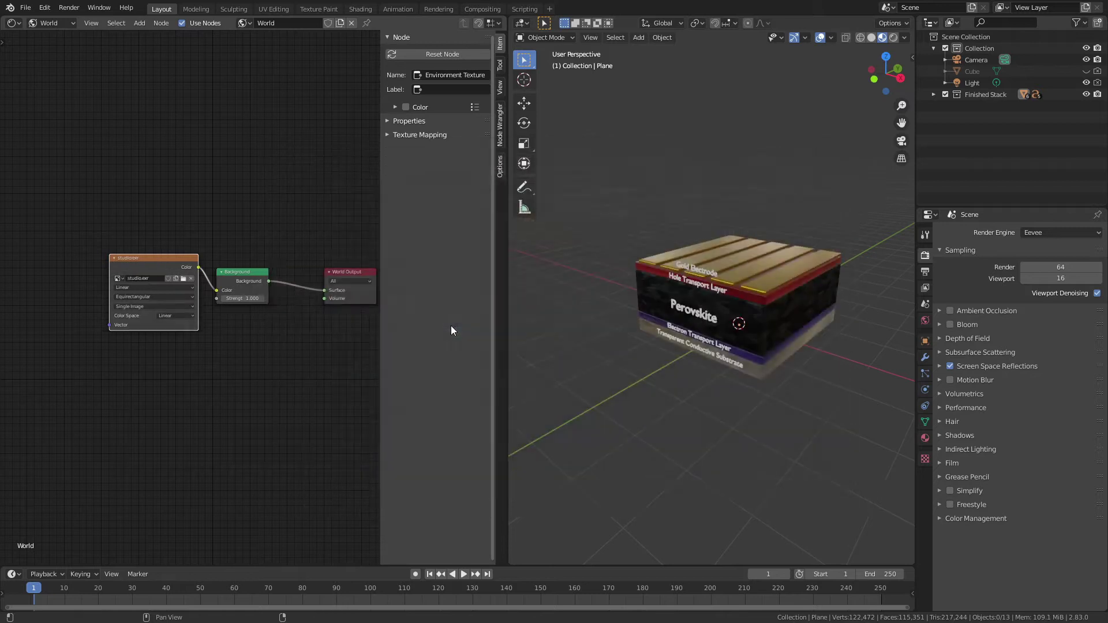
Step: Light the viewport preview with the dark HDRI and orbit around the stack
click(905, 38)
click(871, 147)
click(857, 175)
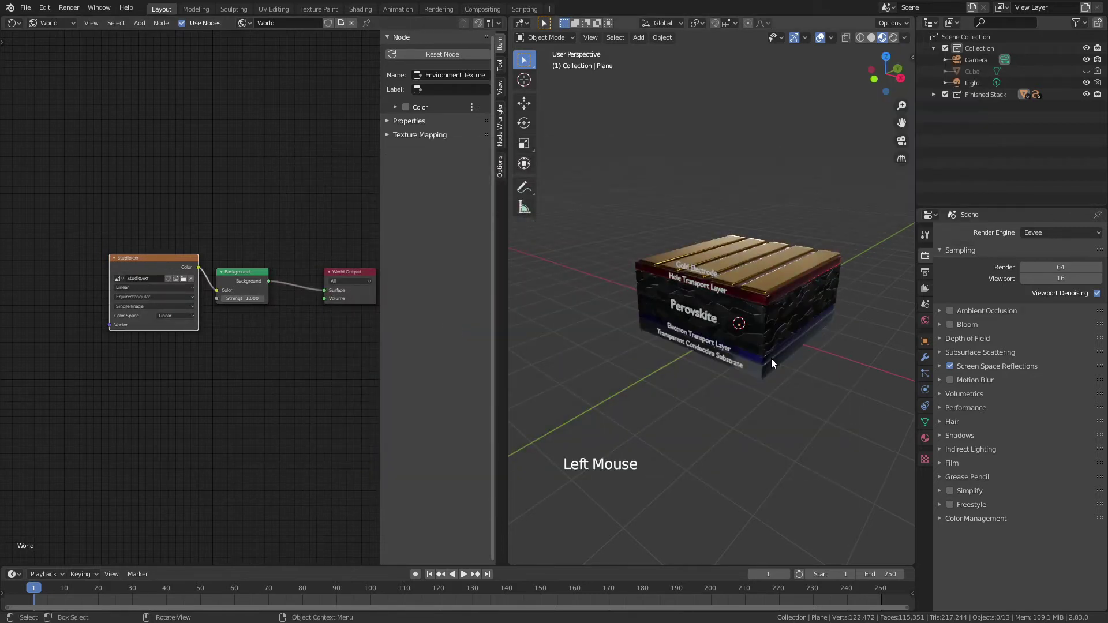
scroll(797, 358, up, 4)
mouse_move(813, 361)
middle_down()
mouse_move(847, 368)
mouse_move(841, 337)
mouse_move(836, 357)
middle_up()
Step: Join the Shader Editor into the 3D view so the viewport spans the full width
drag(510, 564, 336, 535)
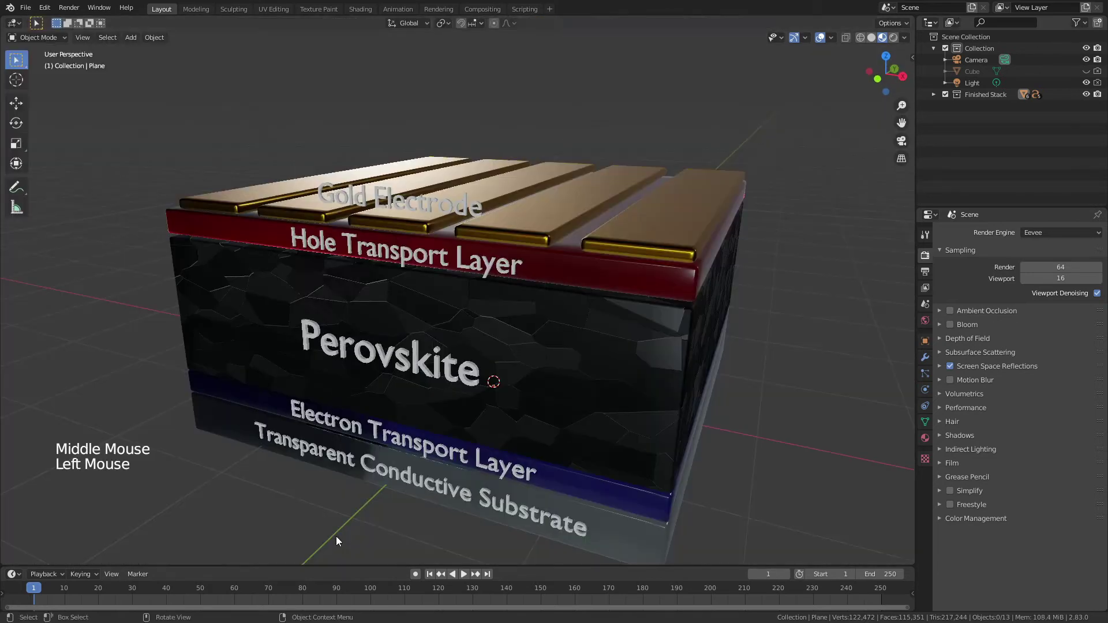
scroll(416, 434, down, 3)
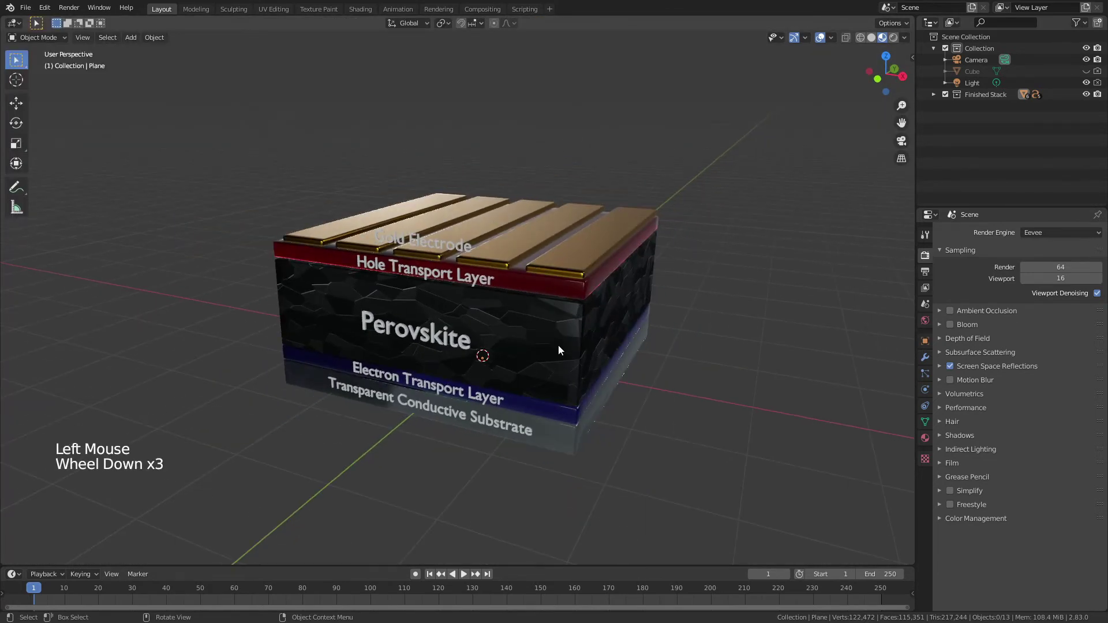
scroll(559, 346, down, 1)
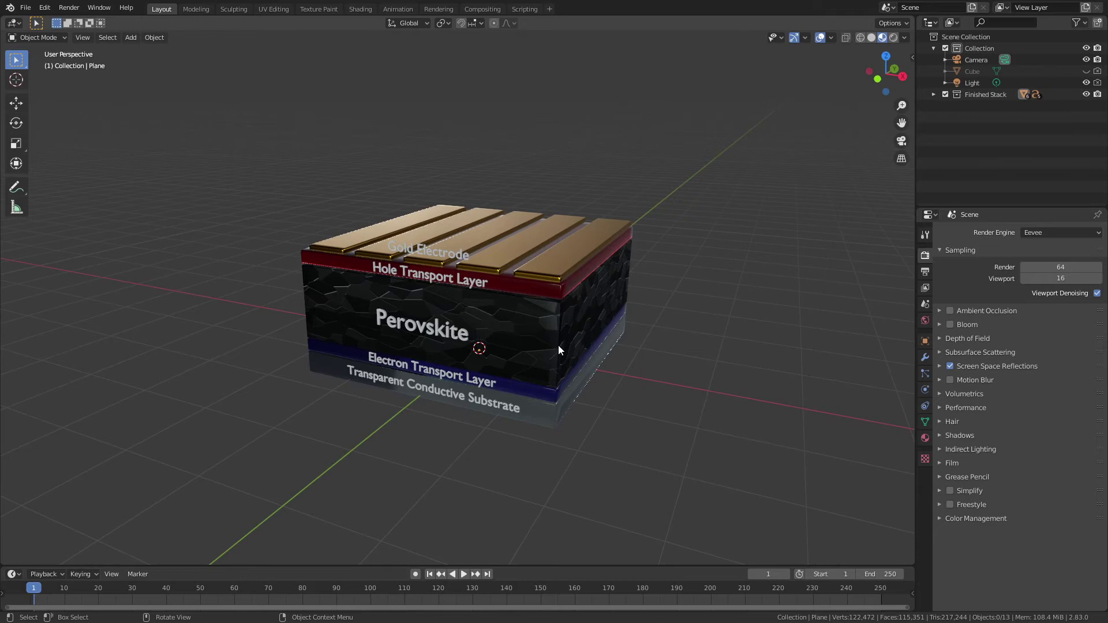
scroll(559, 345, down, 5)
scroll(528, 343, up, 5)
Step: Align the camera to the view and reframe it on the whole stack using Lock Camera to View
key(ctrl+alt+KP_0)
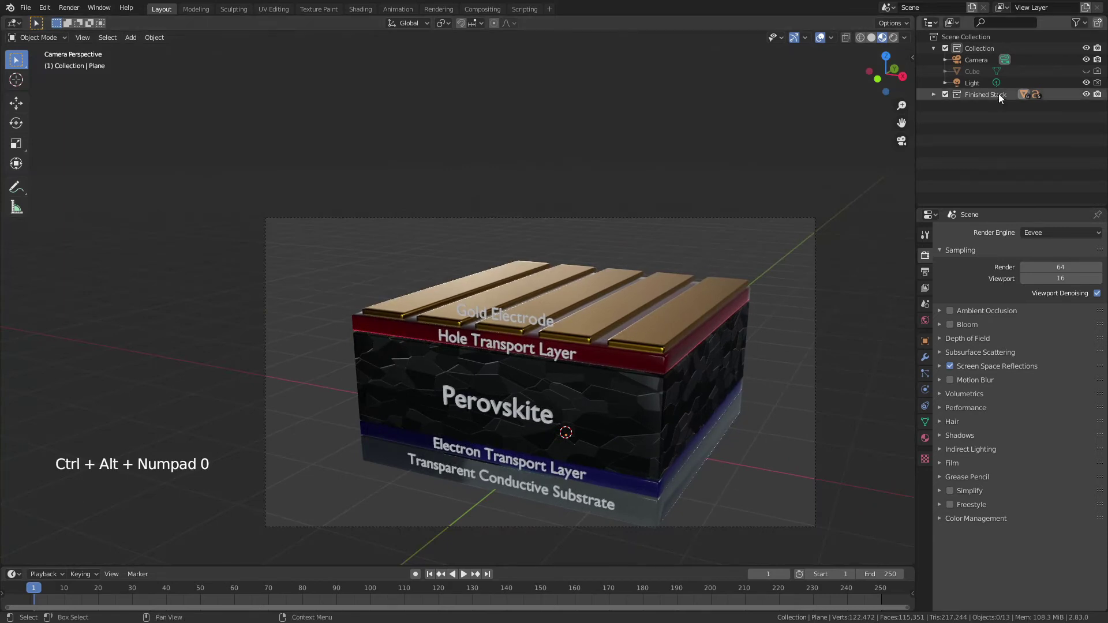
click(972, 60)
key(n)
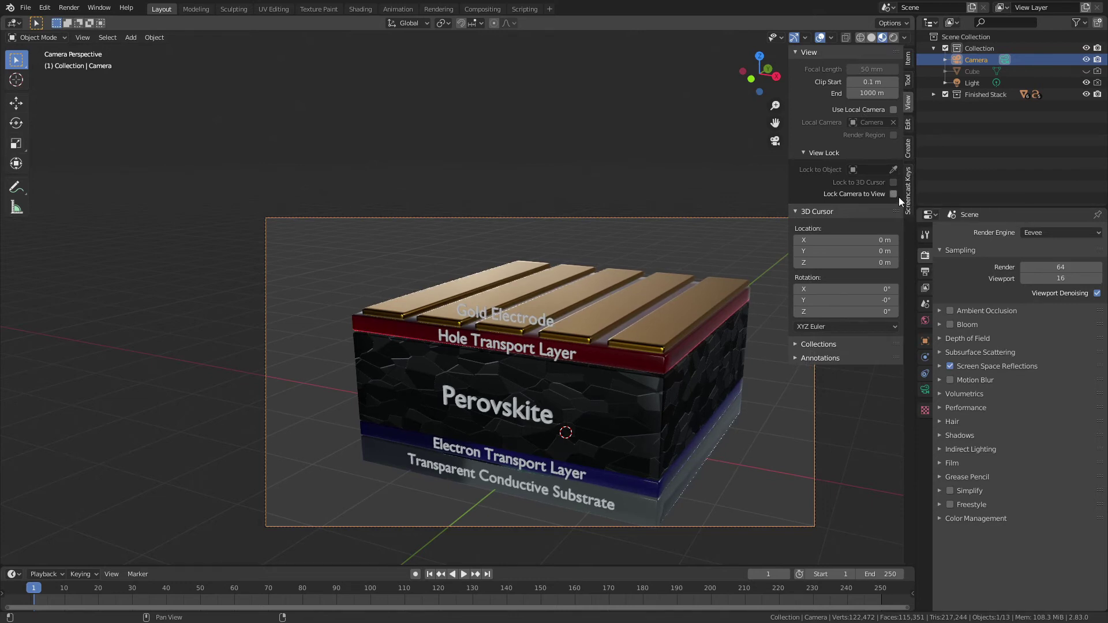
click(893, 194)
scroll(609, 359, down, 1)
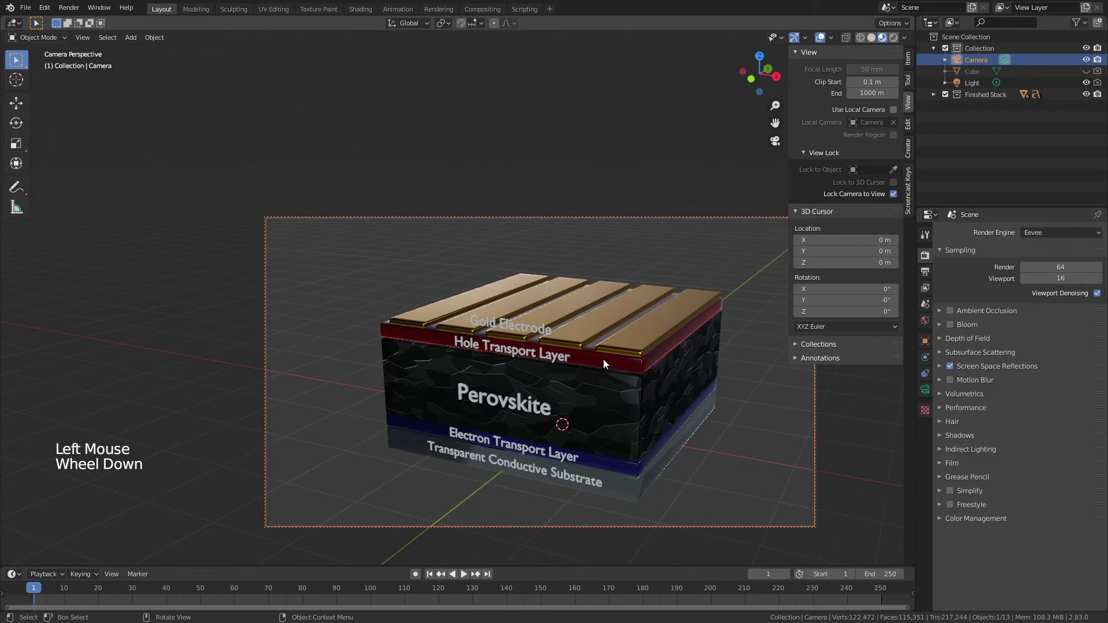
shift+middle_drag(483, 358, 860, 216)
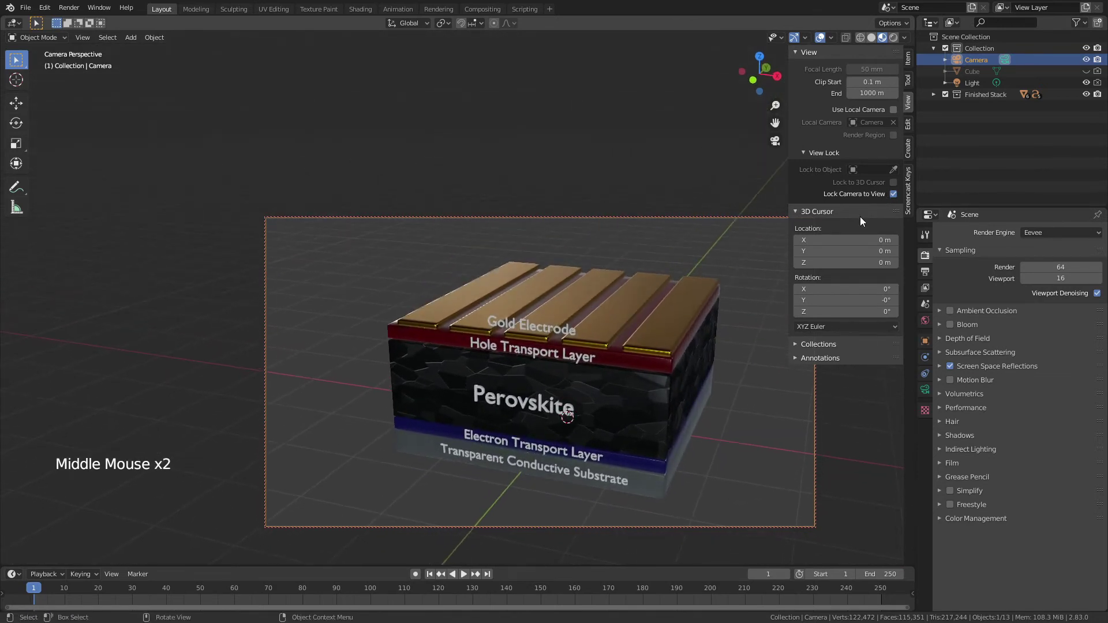
click(893, 194)
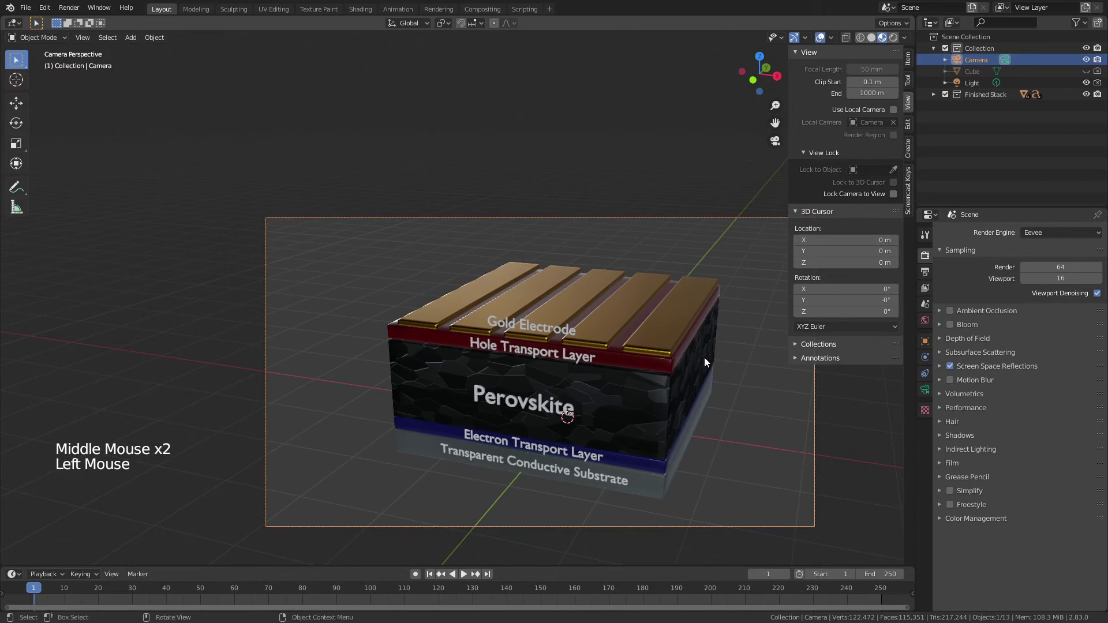
key(n)
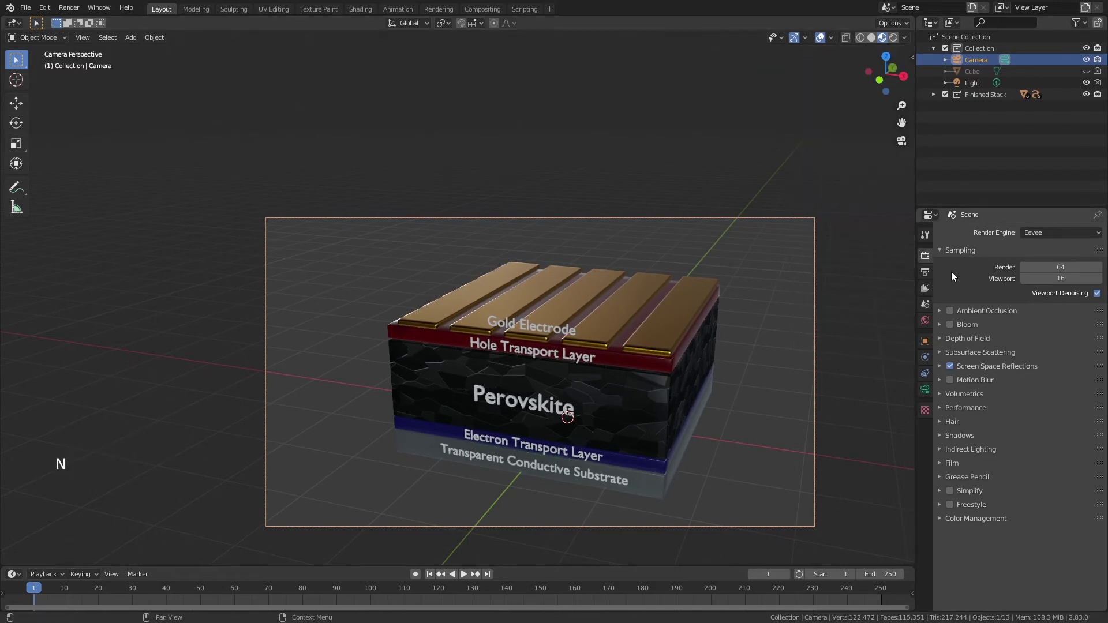
click(940, 463)
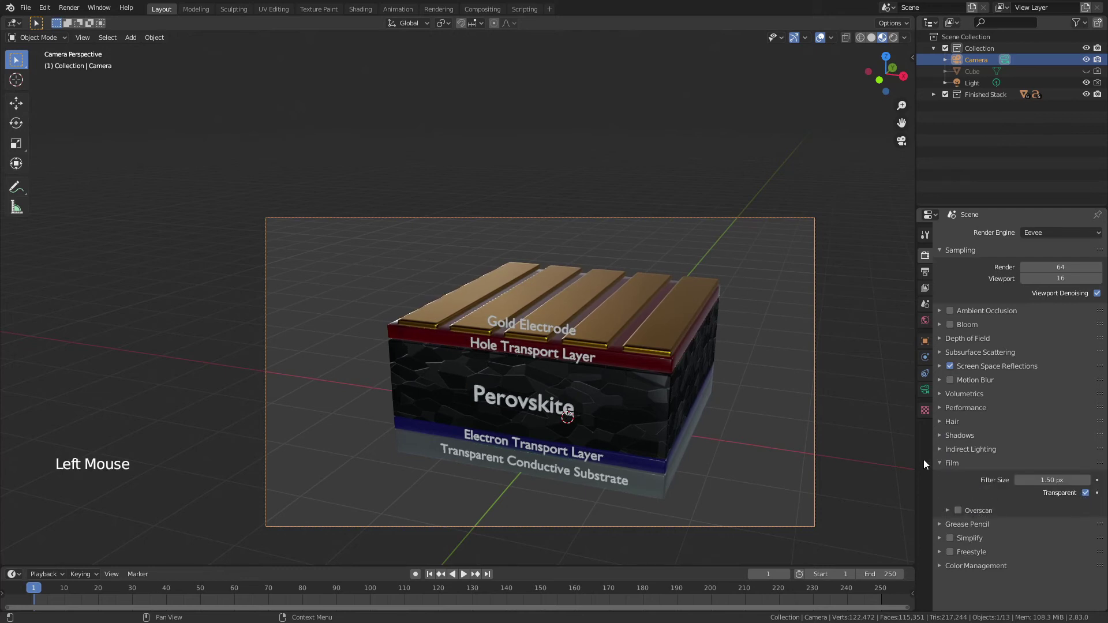
click(938, 463)
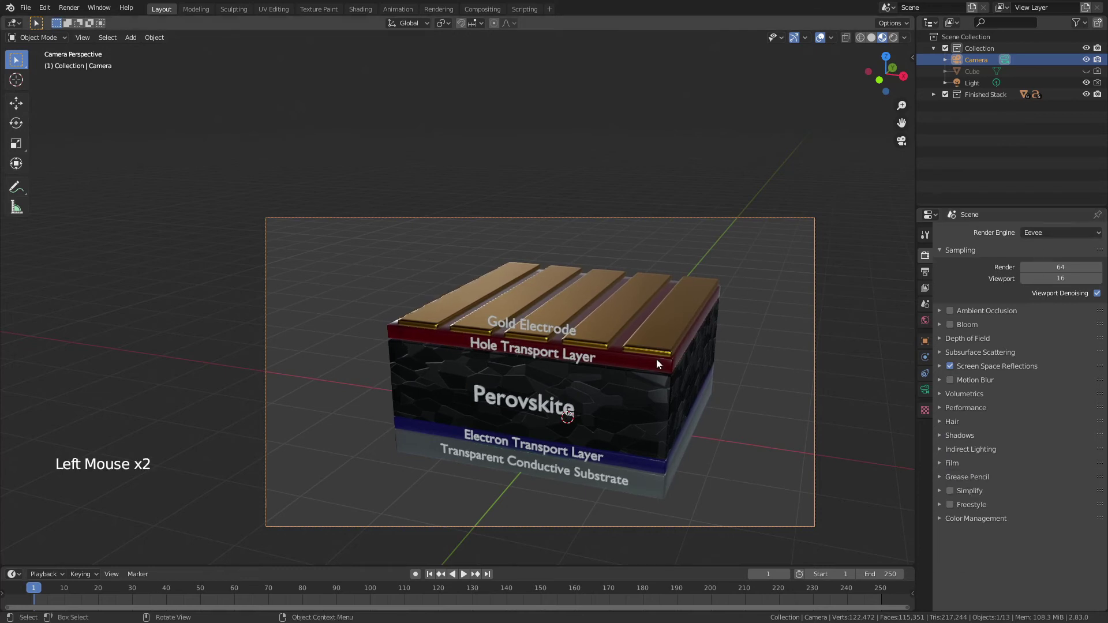
key(z)
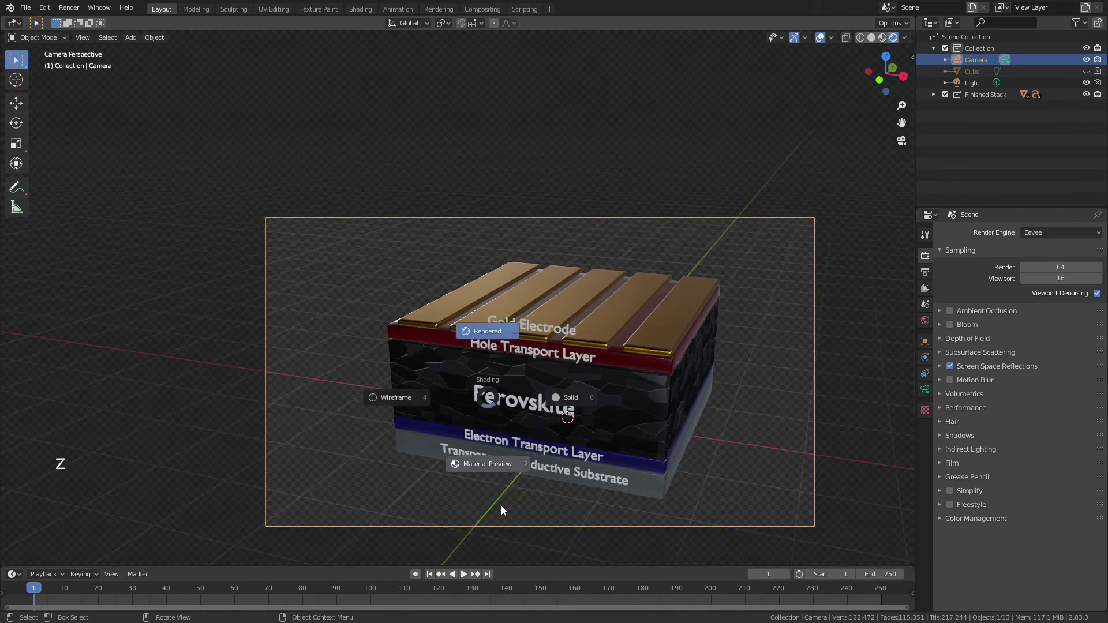
key(z)
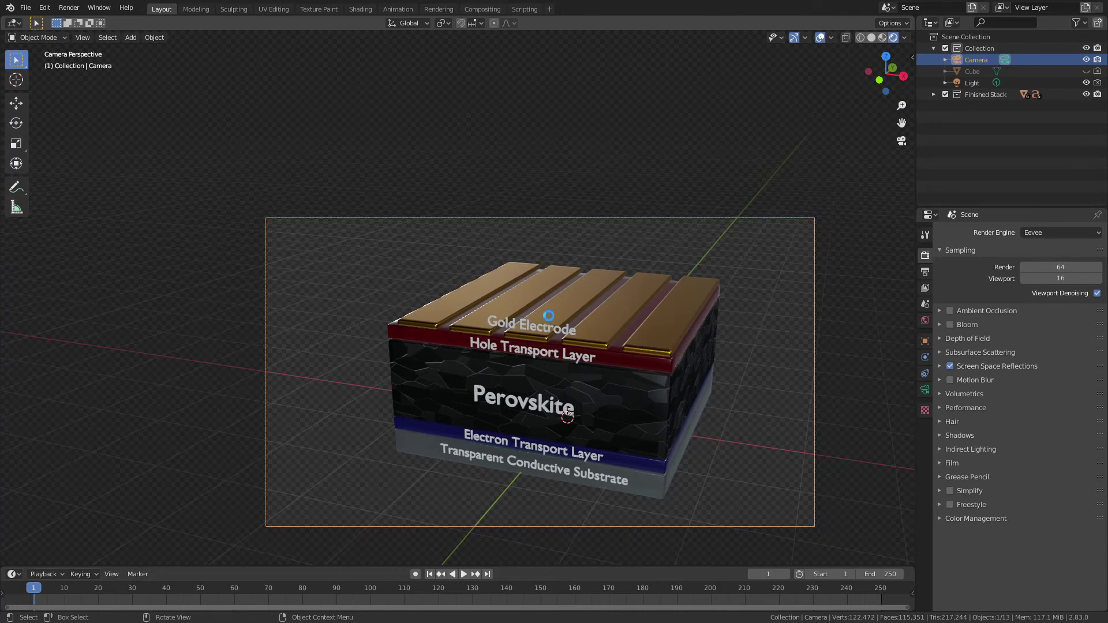
key(F12)
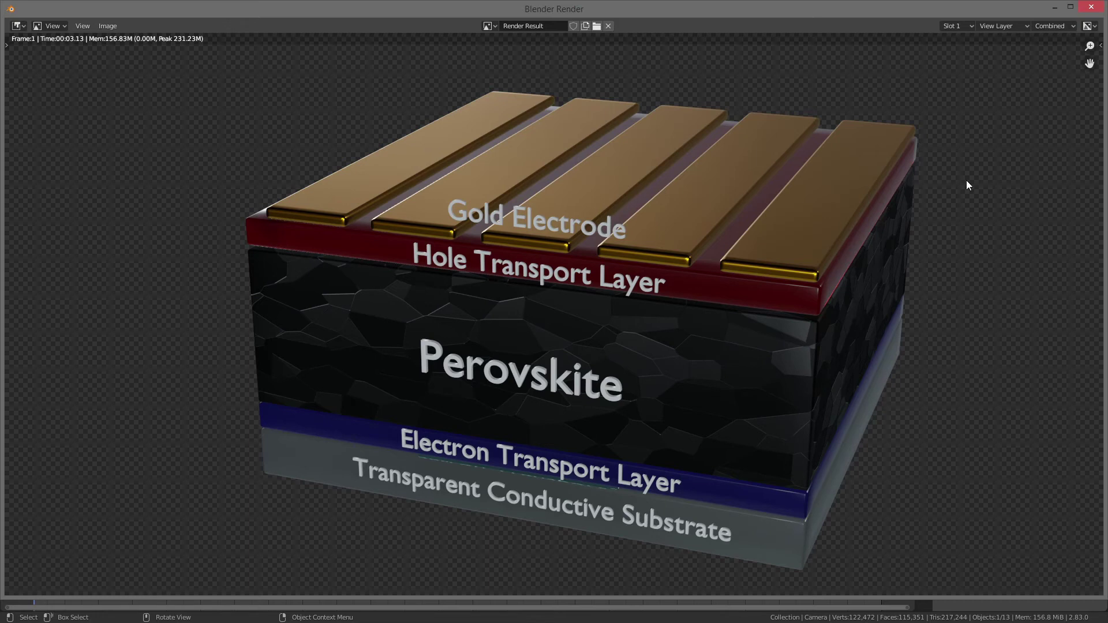
click(1090, 7)
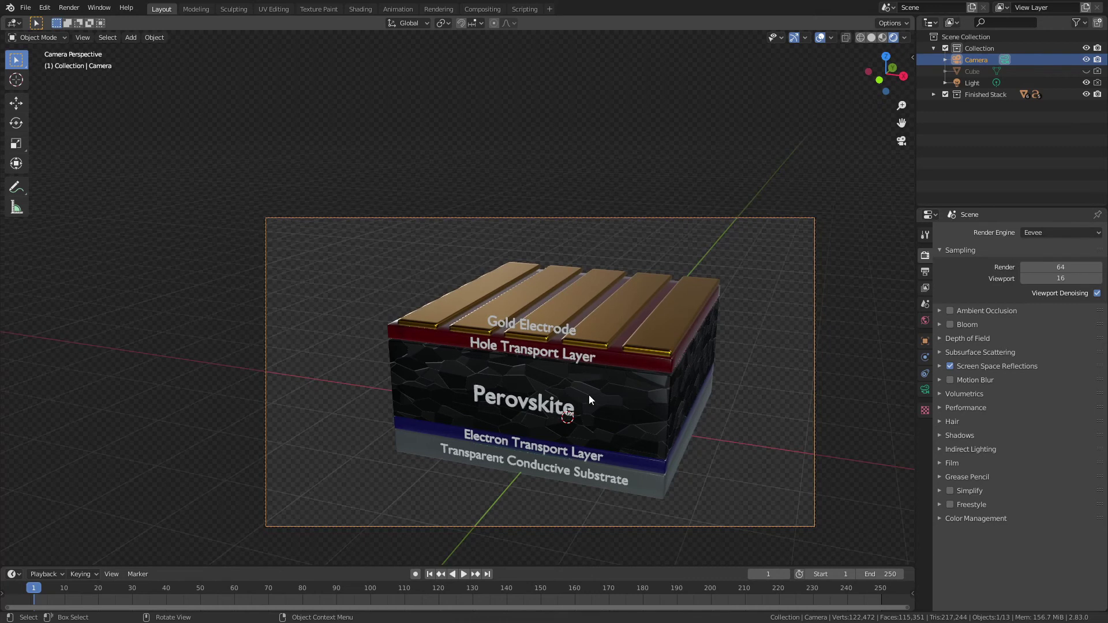
Step: Orbit, zoom and pan the view to a lower, closer side angle on the stack
mouse_move(587, 397)
middle_down()
mouse_move(538, 394)
mouse_move(580, 376)
middle_up()
scroll(375, 333, up, 2)
shift+middle_drag(351, 303, 508, 299)
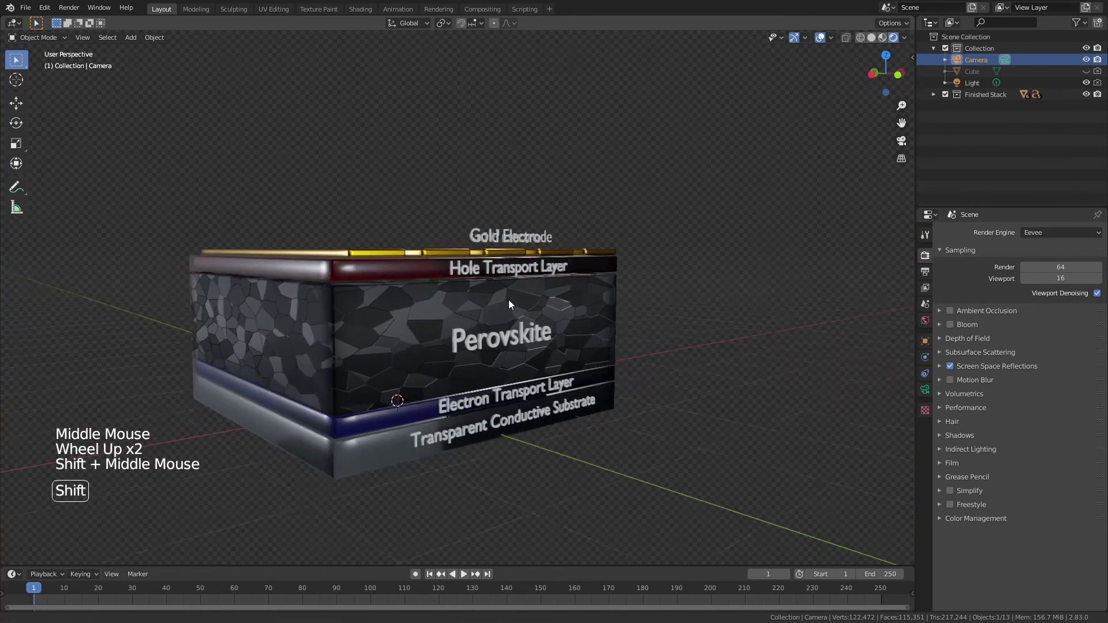
scroll(507, 300, down, 1)
Step: Align the camera to this view, fine-tuning it briefly with Lock Camera to View
key(ctrl+alt+KP_0)
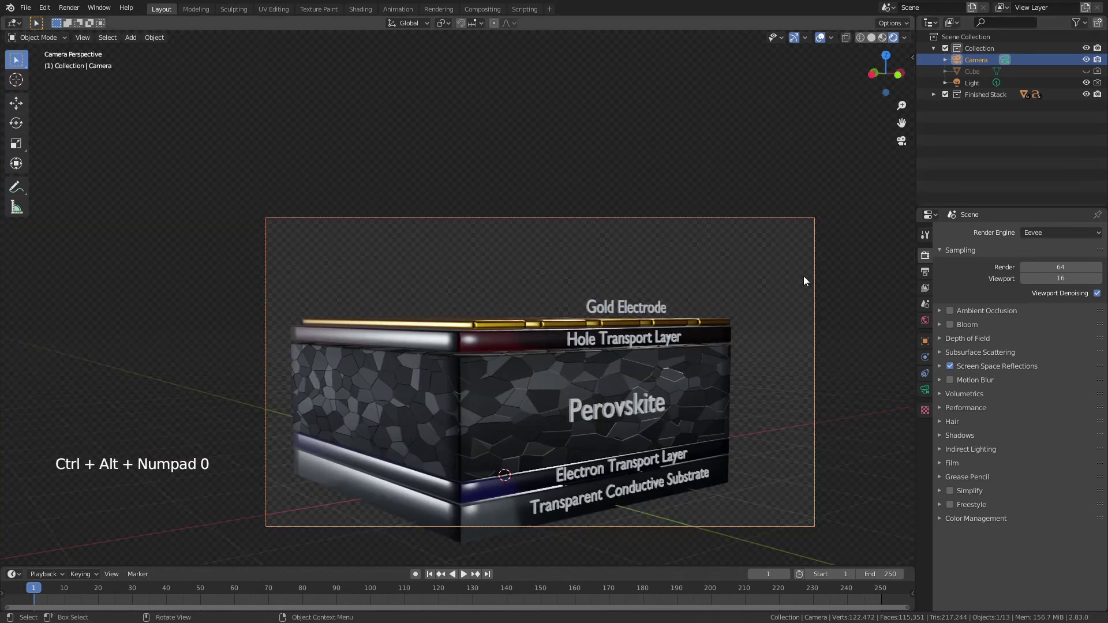
key(n)
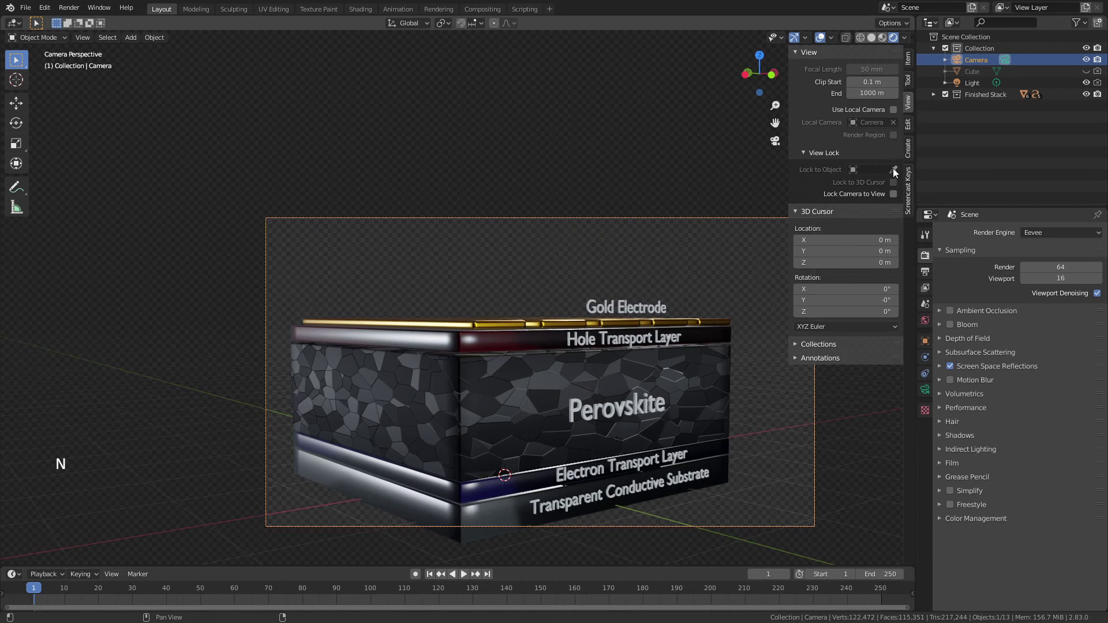
click(893, 194)
scroll(635, 328, down, 1)
click(893, 194)
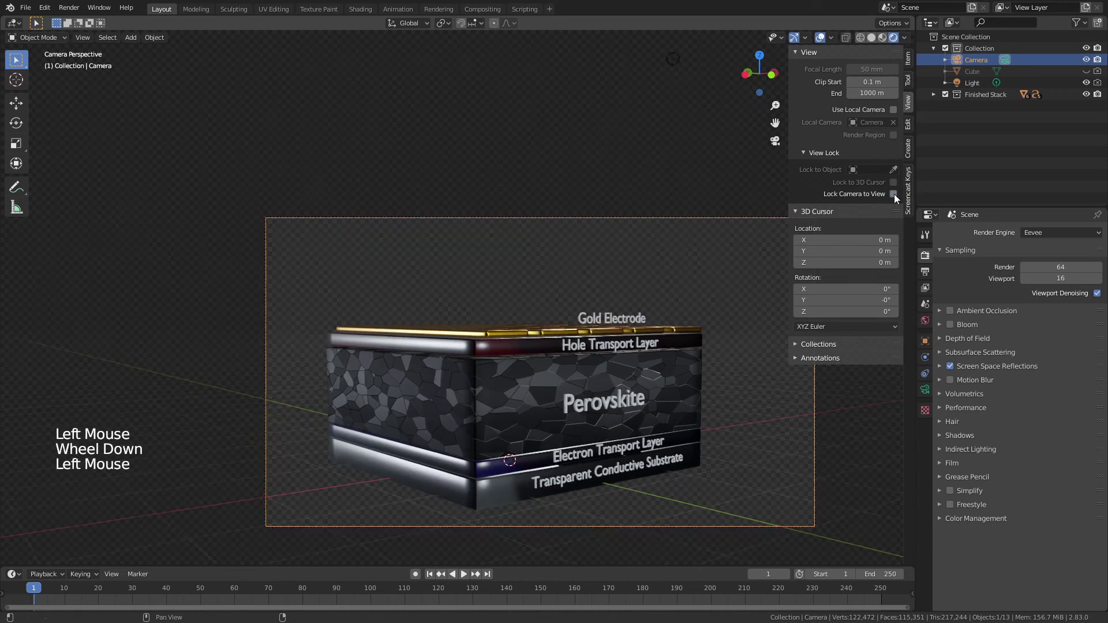
key(n)
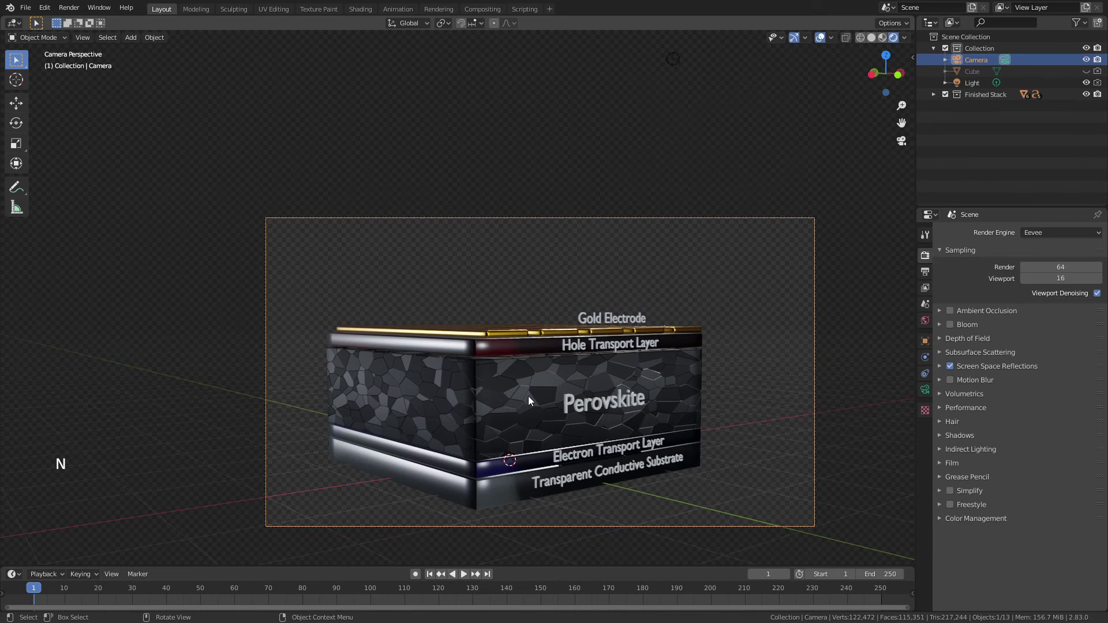
Step: Set the output resolution scale to 300% in Output Properties
click(925, 273)
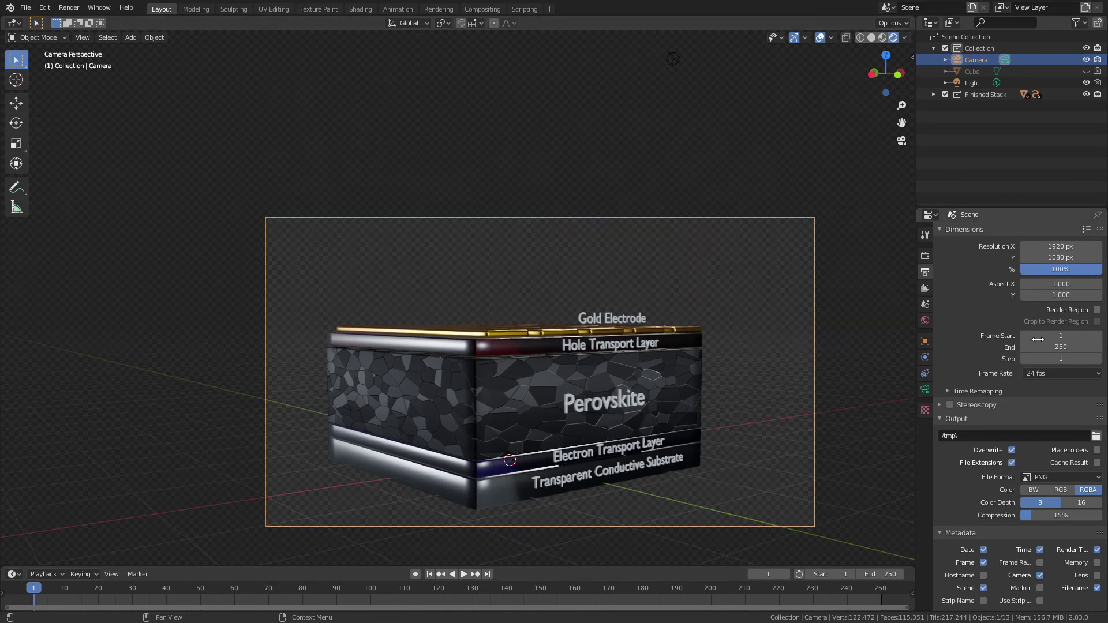
click(1065, 477)
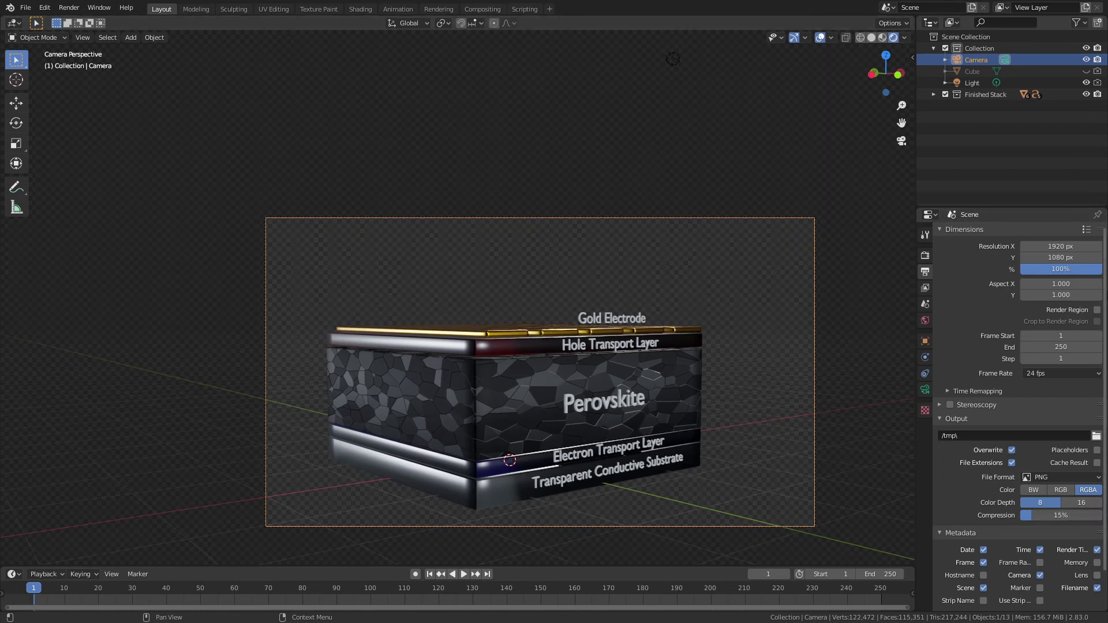
click(1062, 269)
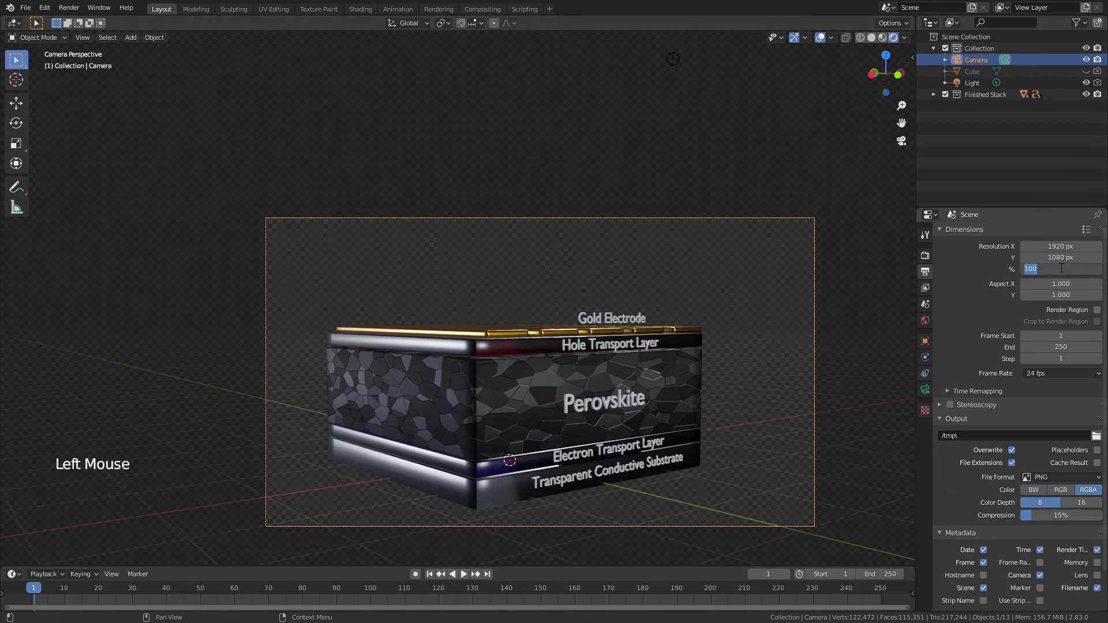
text(300)
key(Return)
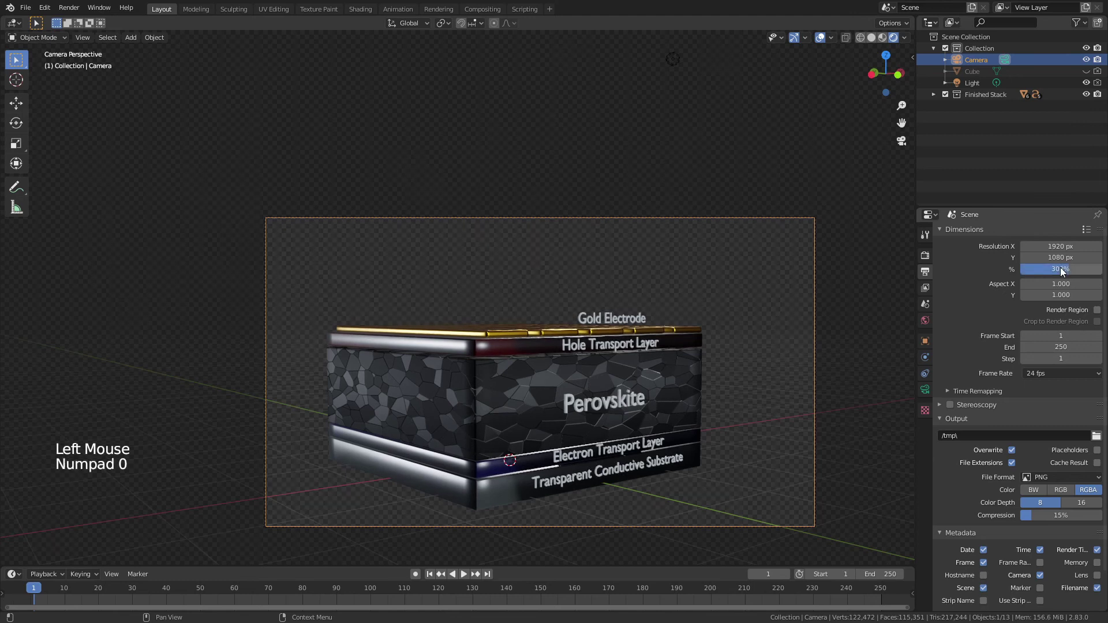
Step: Set the PNG colour depth to 16 bit and compression to 50%
click(1081, 502)
click(1070, 521)
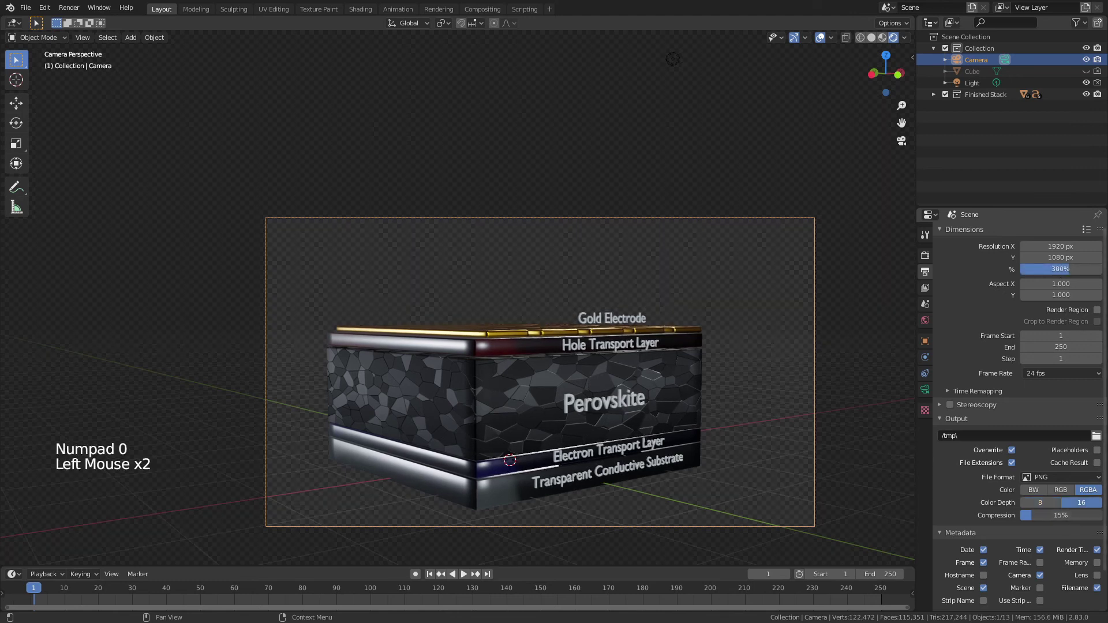
text(50)
key(Return)
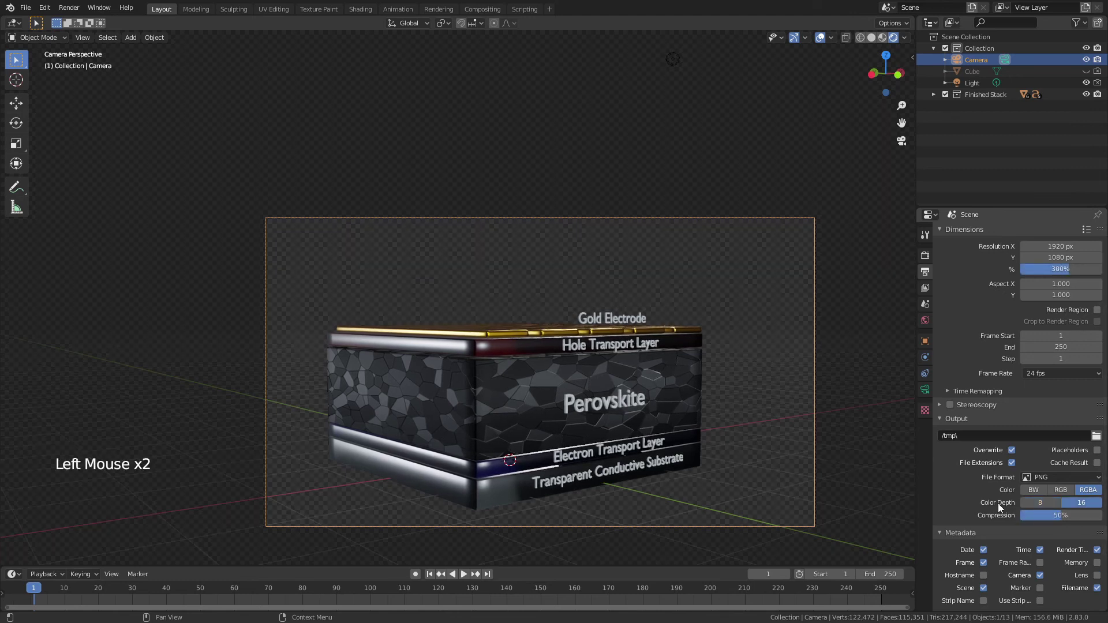
Step: Render the final image with F12 and zoom in to inspect the Hole Transport Layer label
key(F12)
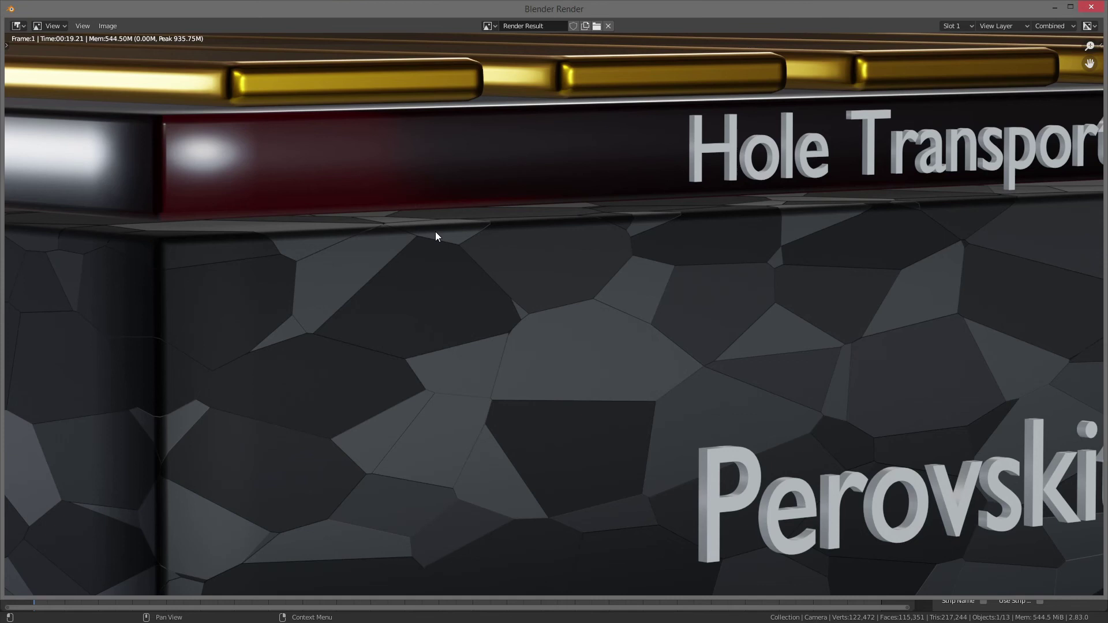
key(Home)
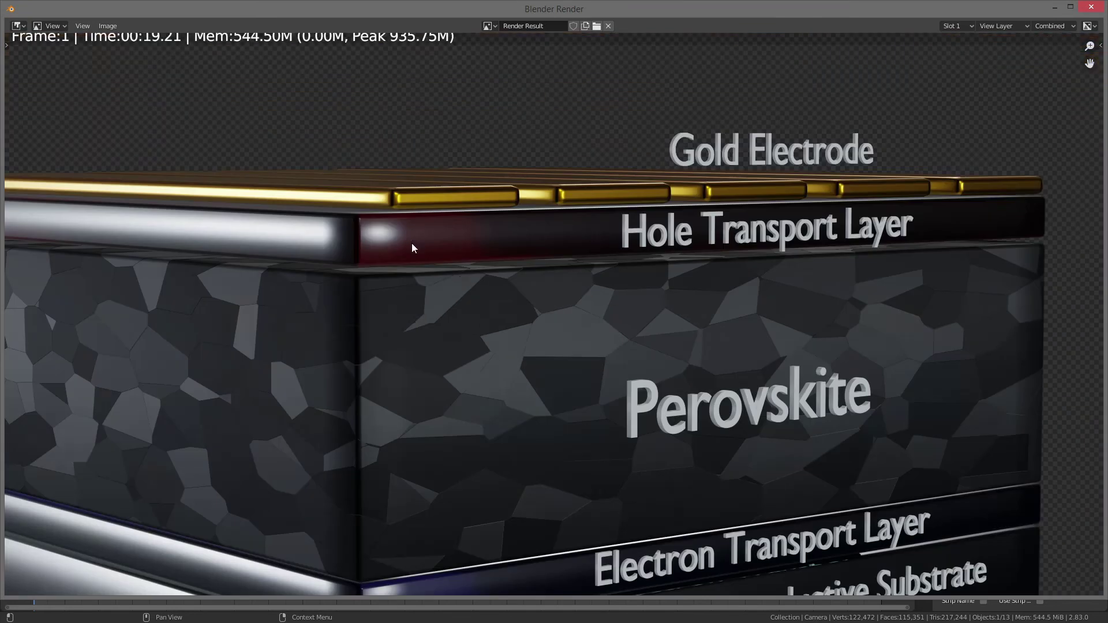
scroll(458, 276, down, 1)
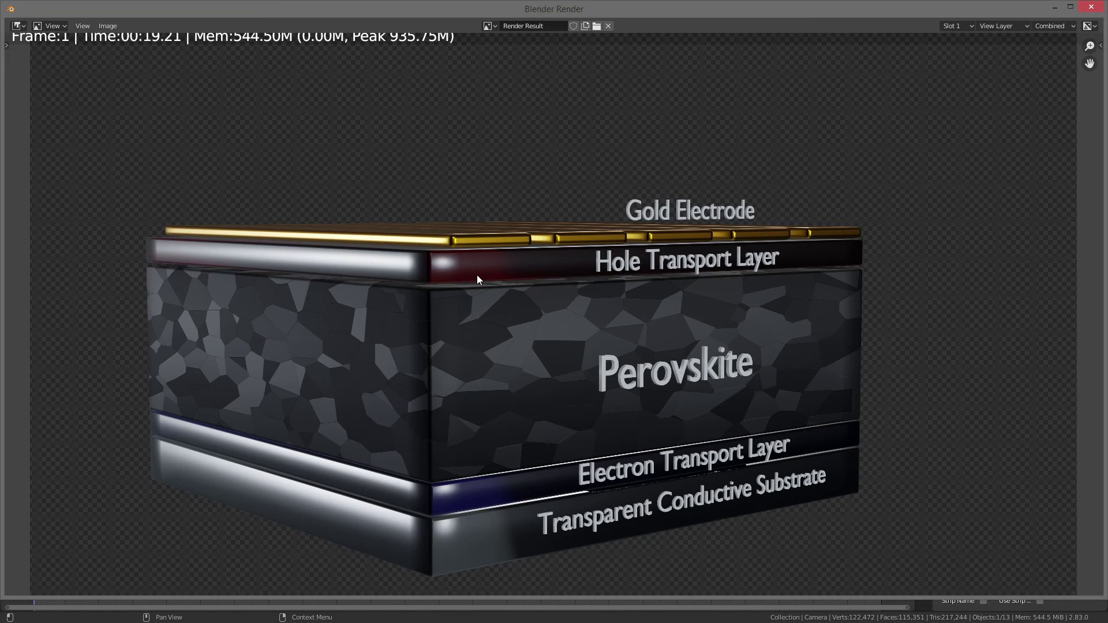
scroll(500, 300, up, 5)
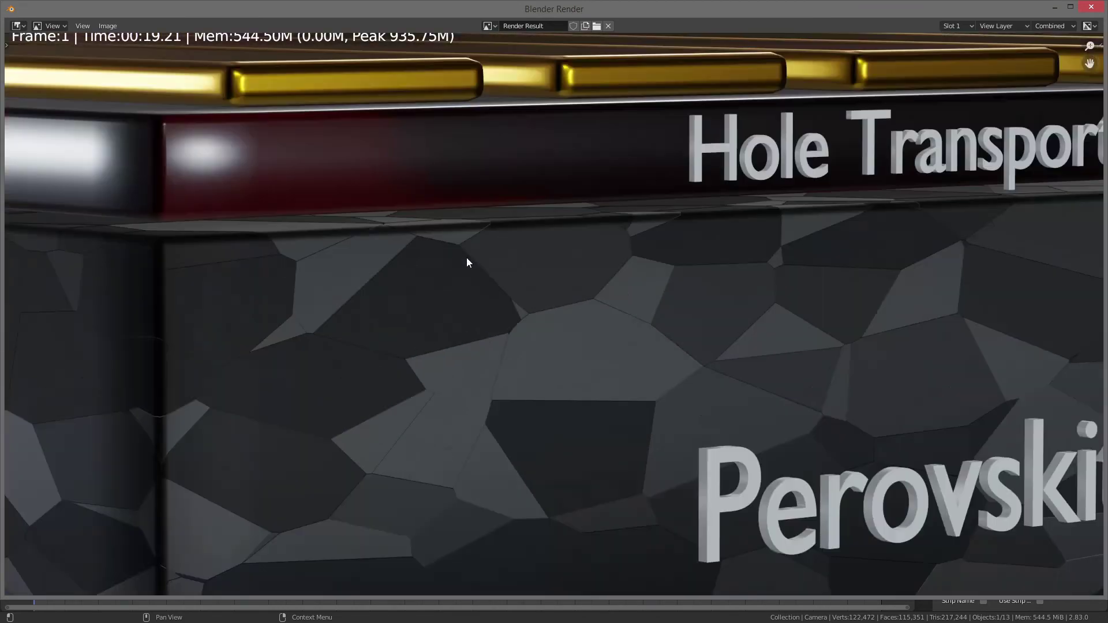
scroll(467, 263, up, 3)
middle_drag(592, 218, 320, 4)
scroll(658, 270, down, 2)
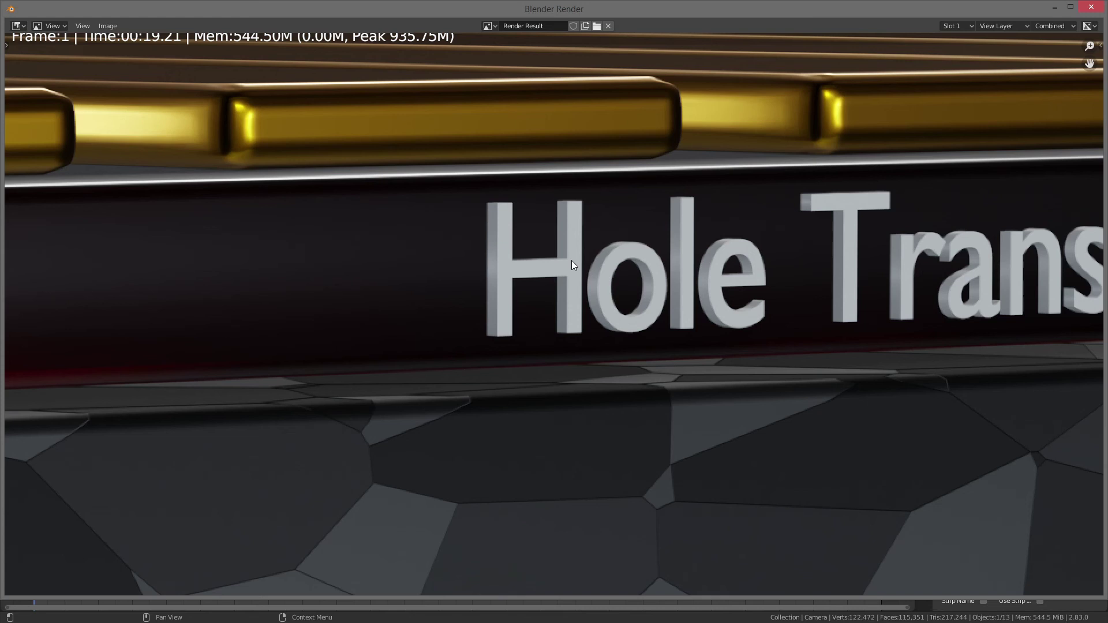
scroll(572, 264, down, 9)
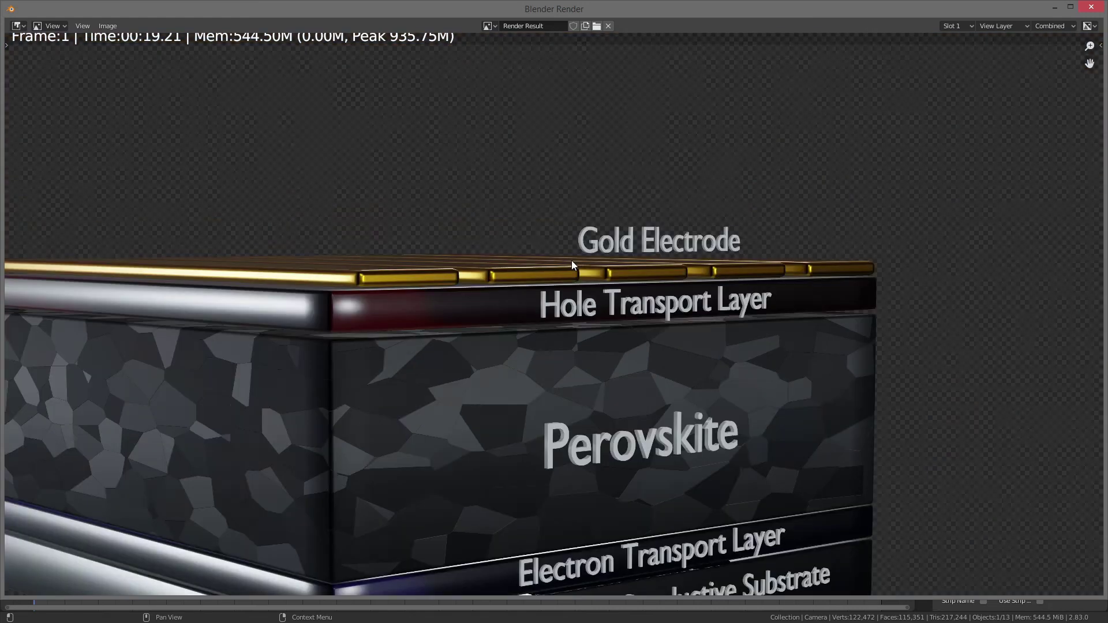
scroll(573, 264, down, 1)
scroll(573, 264, up, 2)
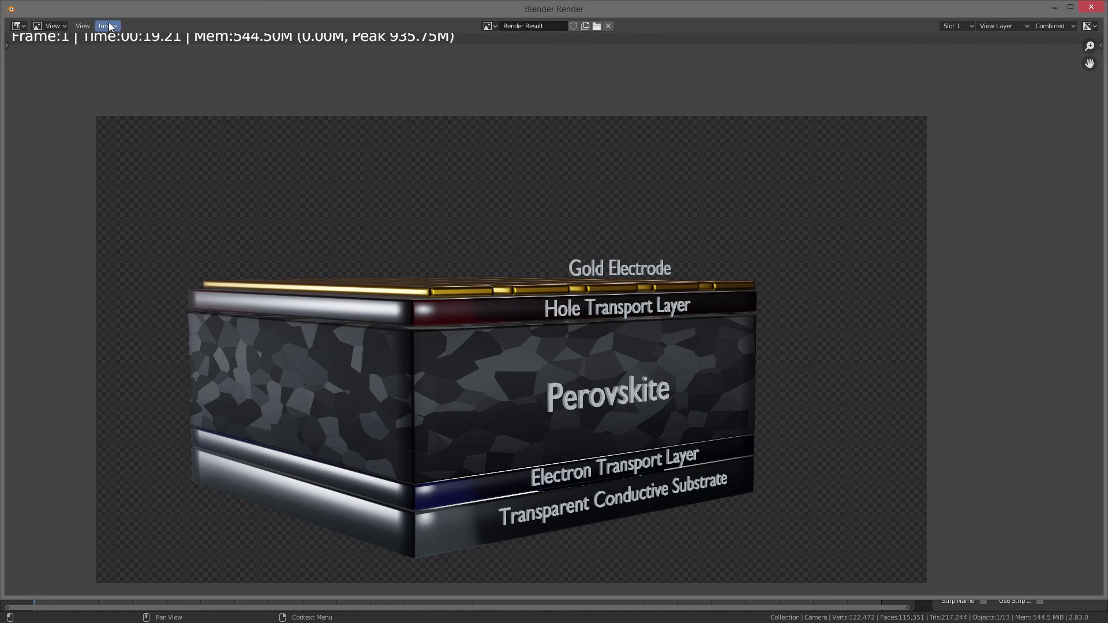
Step: Close the render window, advance one frame and return to the camera view
click(1091, 7)
key(Right)
key(KP_0)
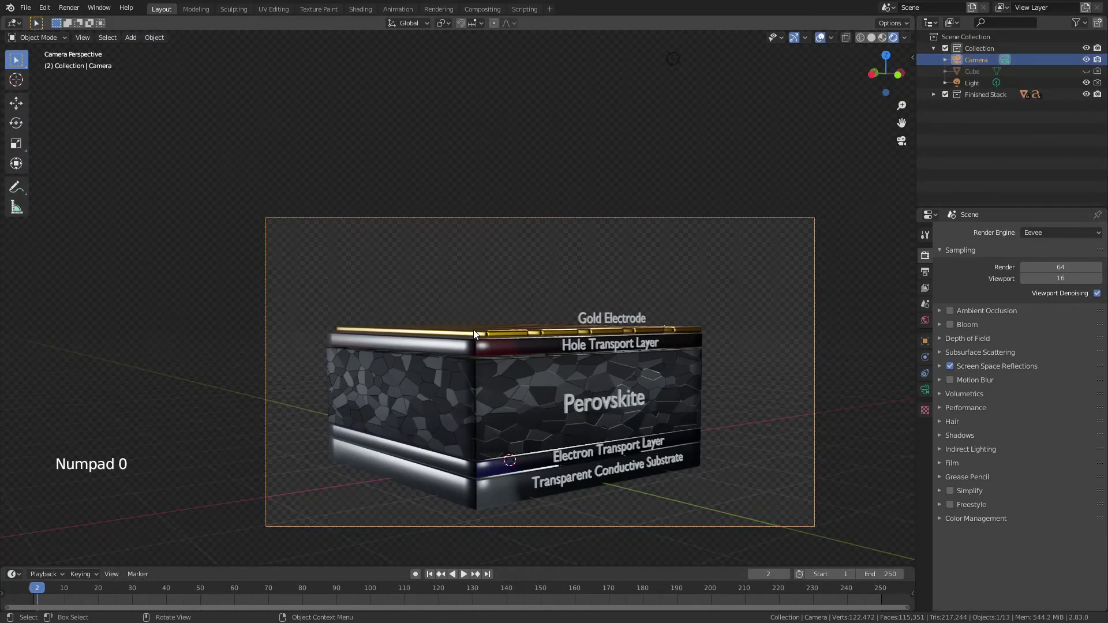